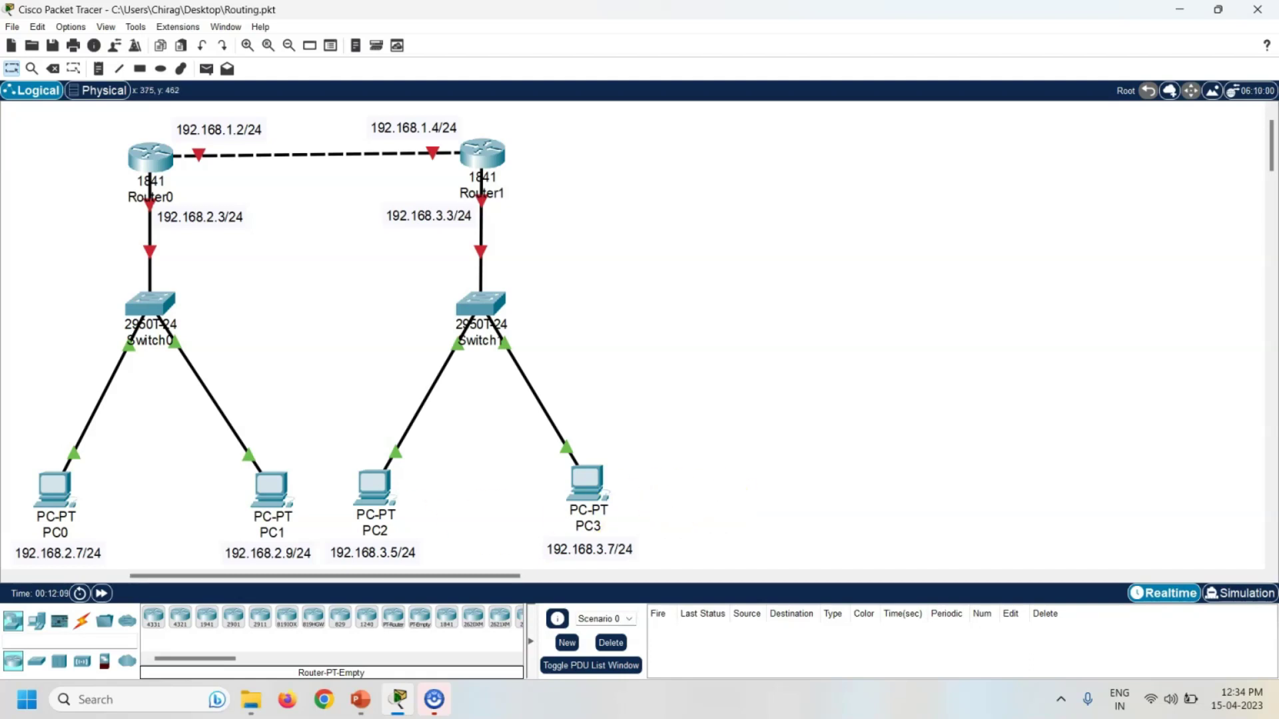
Step: Give PC0 IP 192.168.2.7, mask 255.255.255.0 and gateway 192.168.2.3
left_click(47, 492)
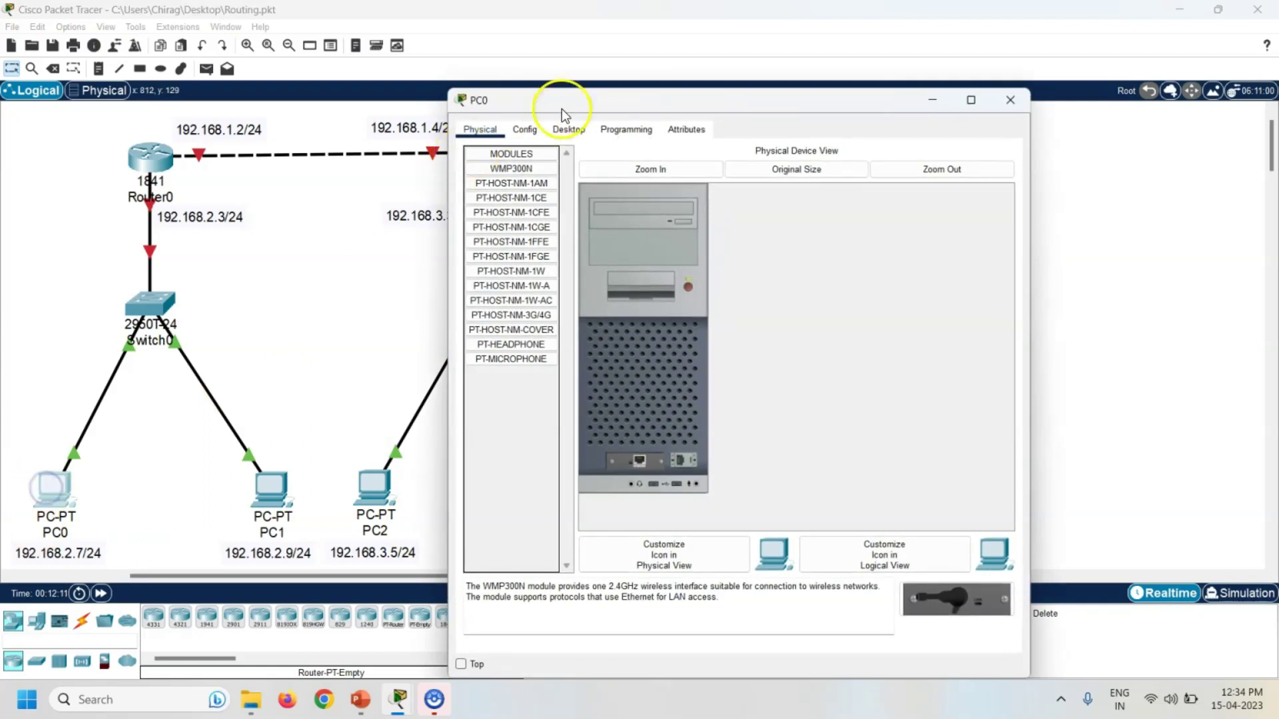
left_click_drag(562, 97, 777, 82)
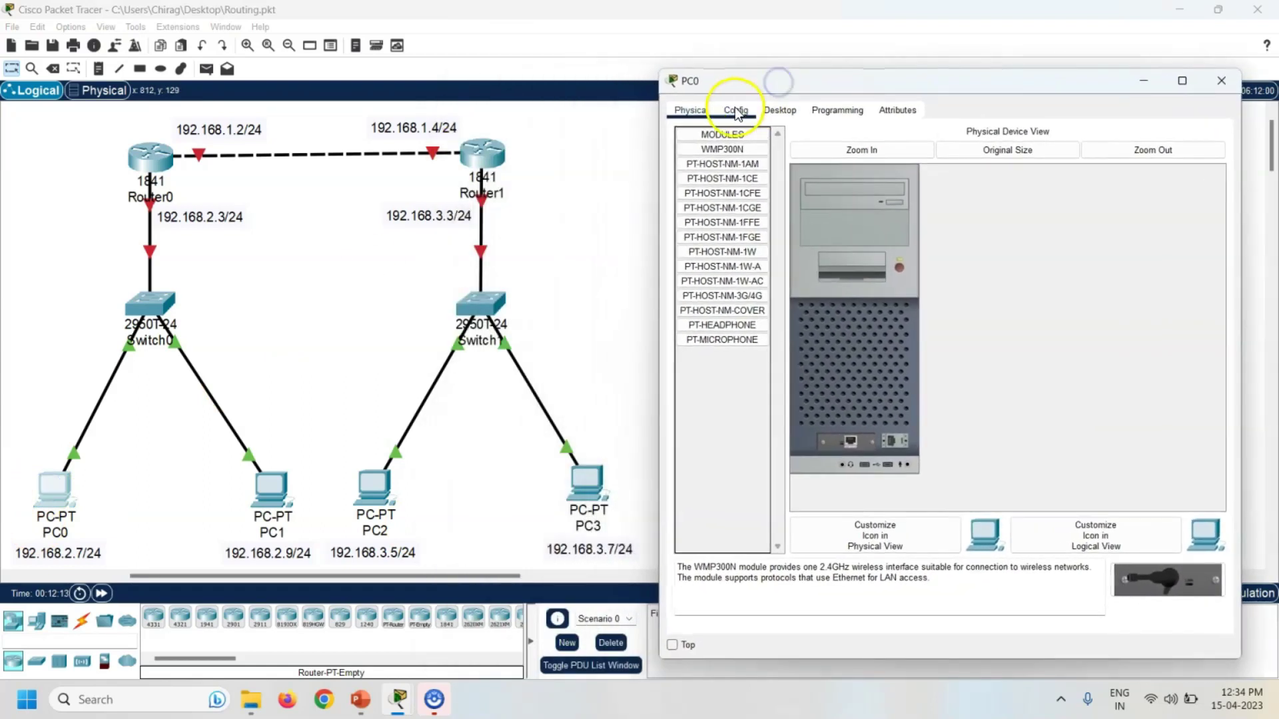
left_click(736, 110)
left_click(779, 110)
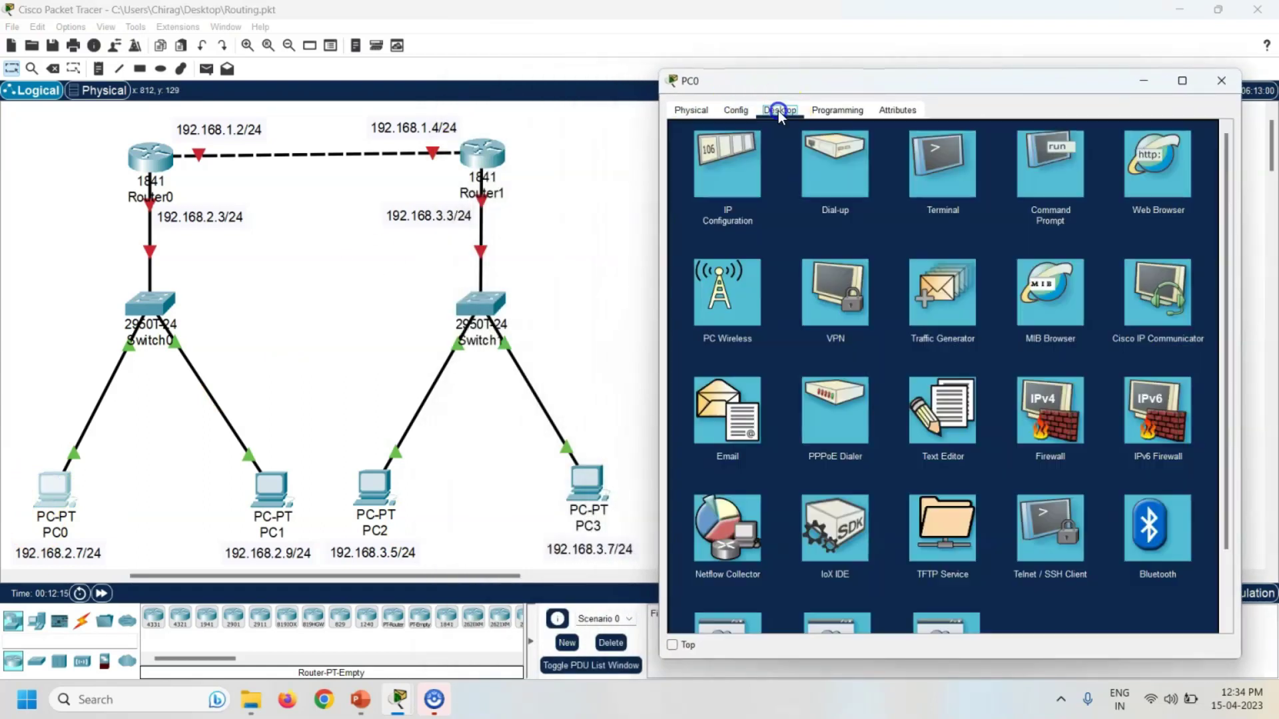
left_click(734, 158)
left_click(896, 210)
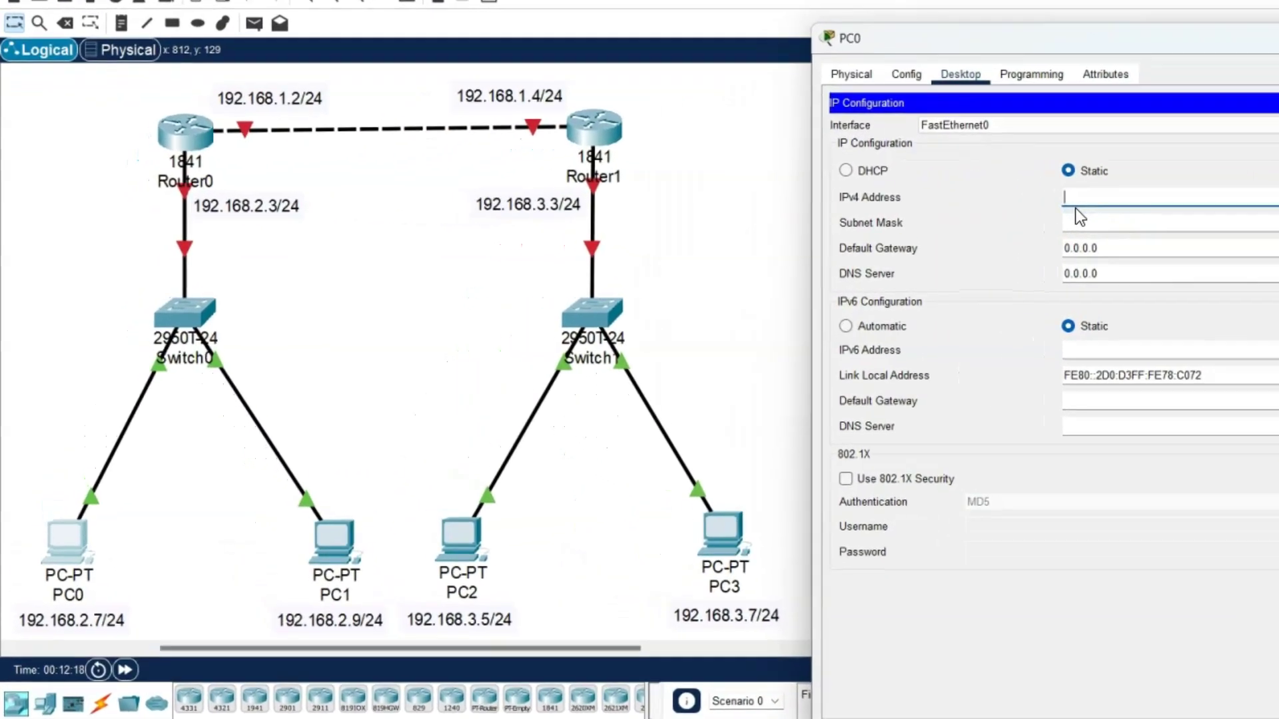
type("192.168")
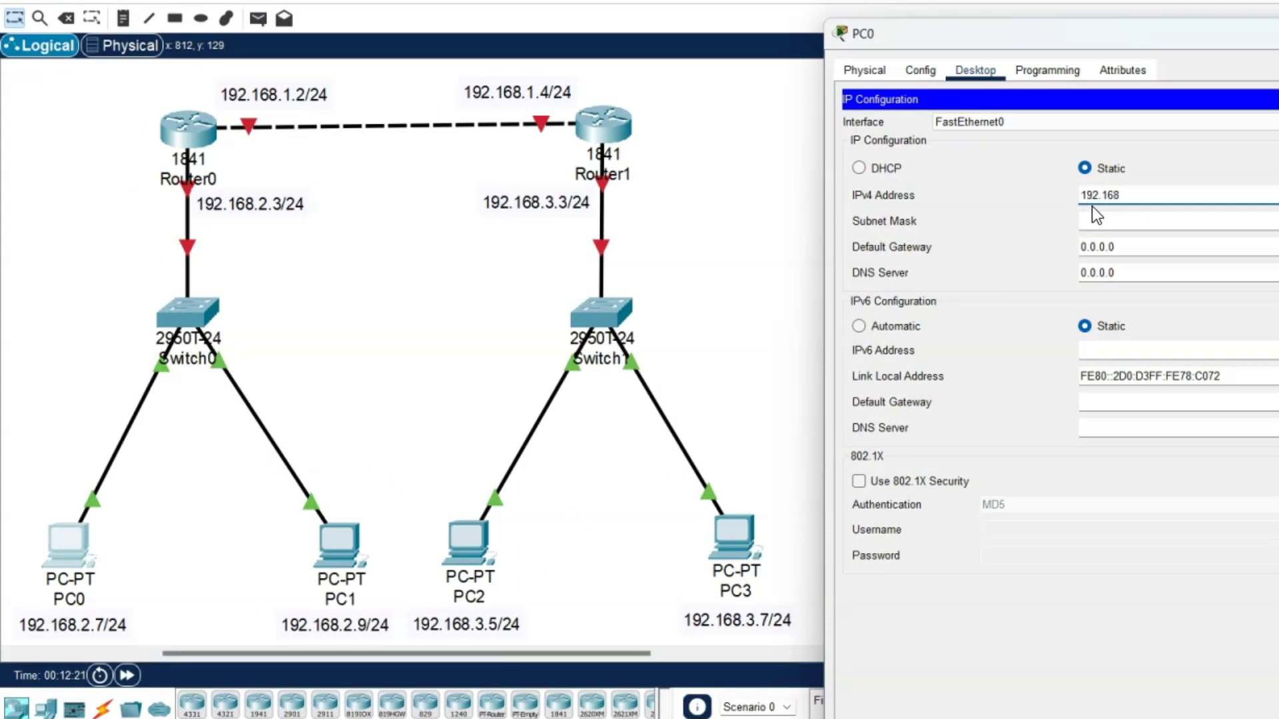
type(".2.7")
key("Tab")
key("Tab")
type("192.168")
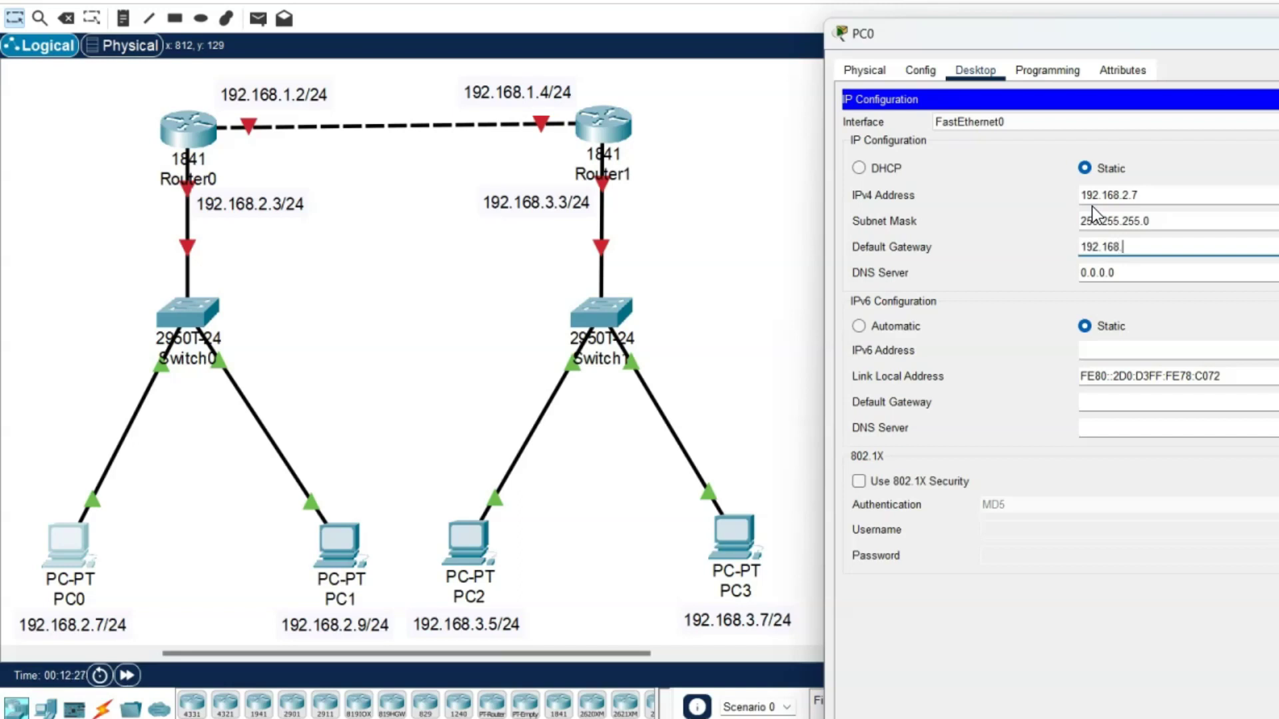
type(".2.3")
key("alt+F4")
Step: Give PC1 IP 192.168.2.9, mask 255.255.255.0 and gateway 192.168.2.3
left_click(338, 546)
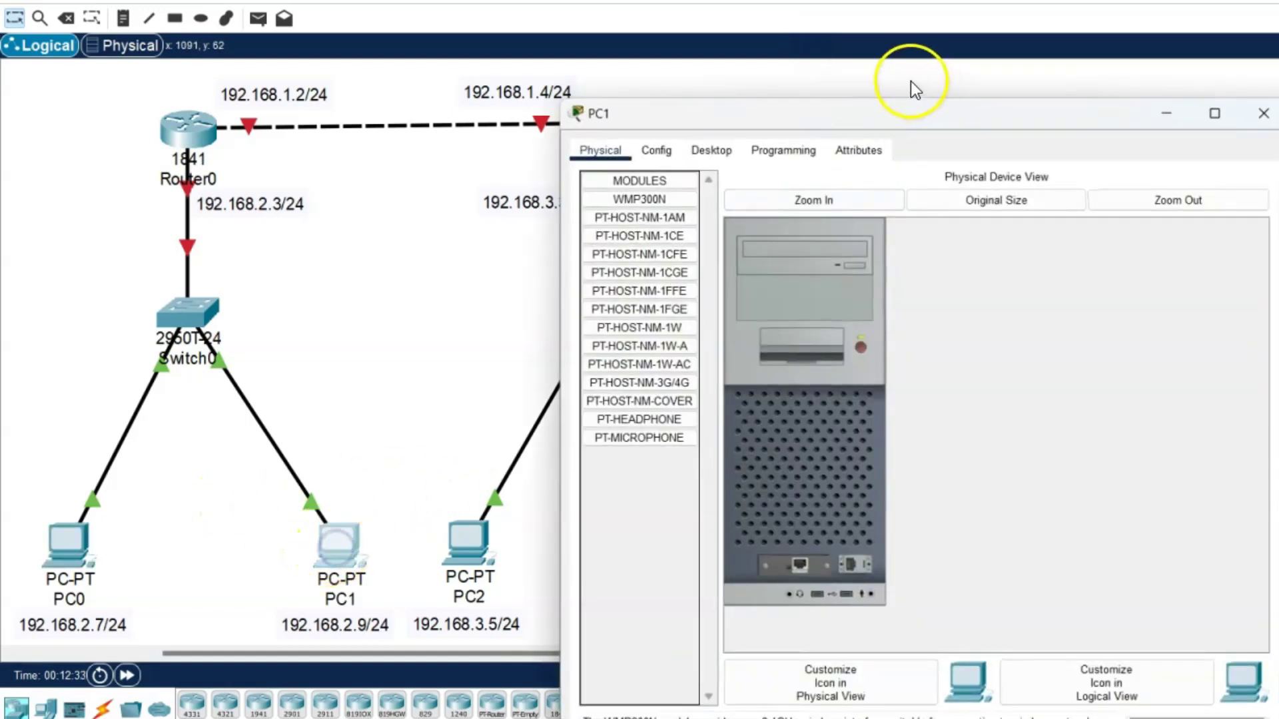
left_click_drag(868, 117, 1136, 11)
left_click(984, 43)
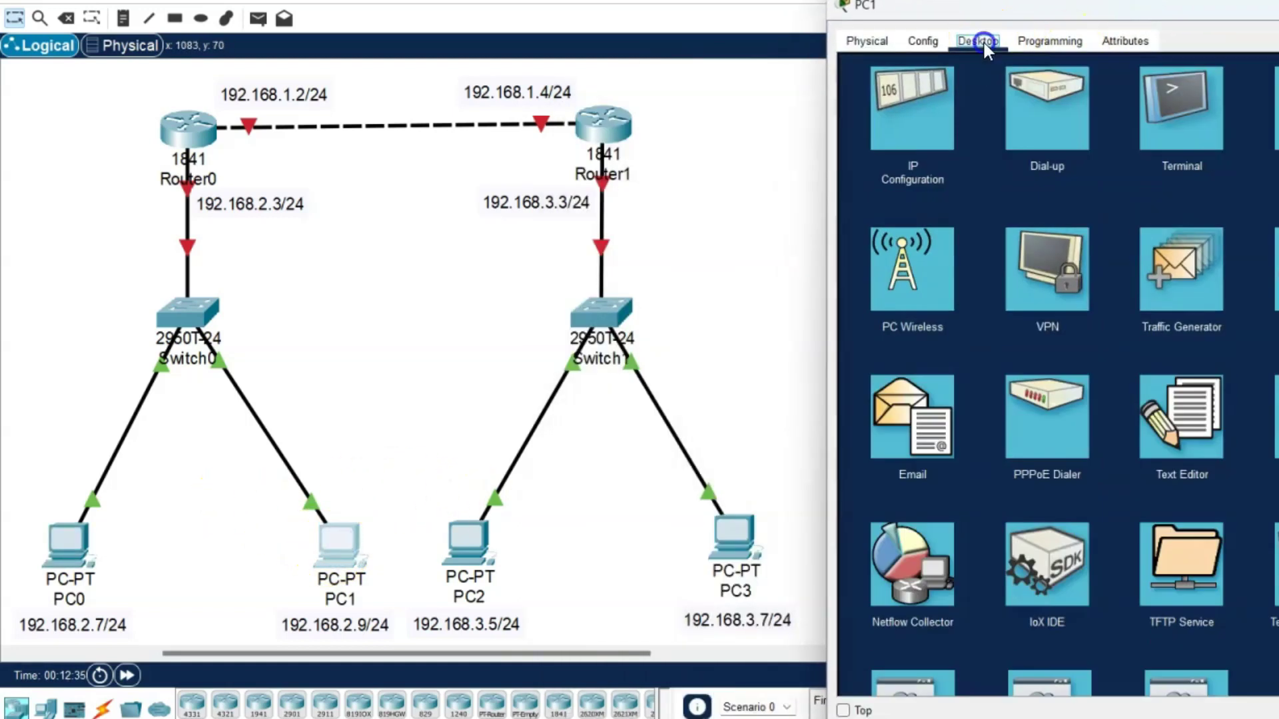
left_click(907, 100)
left_click(1108, 170)
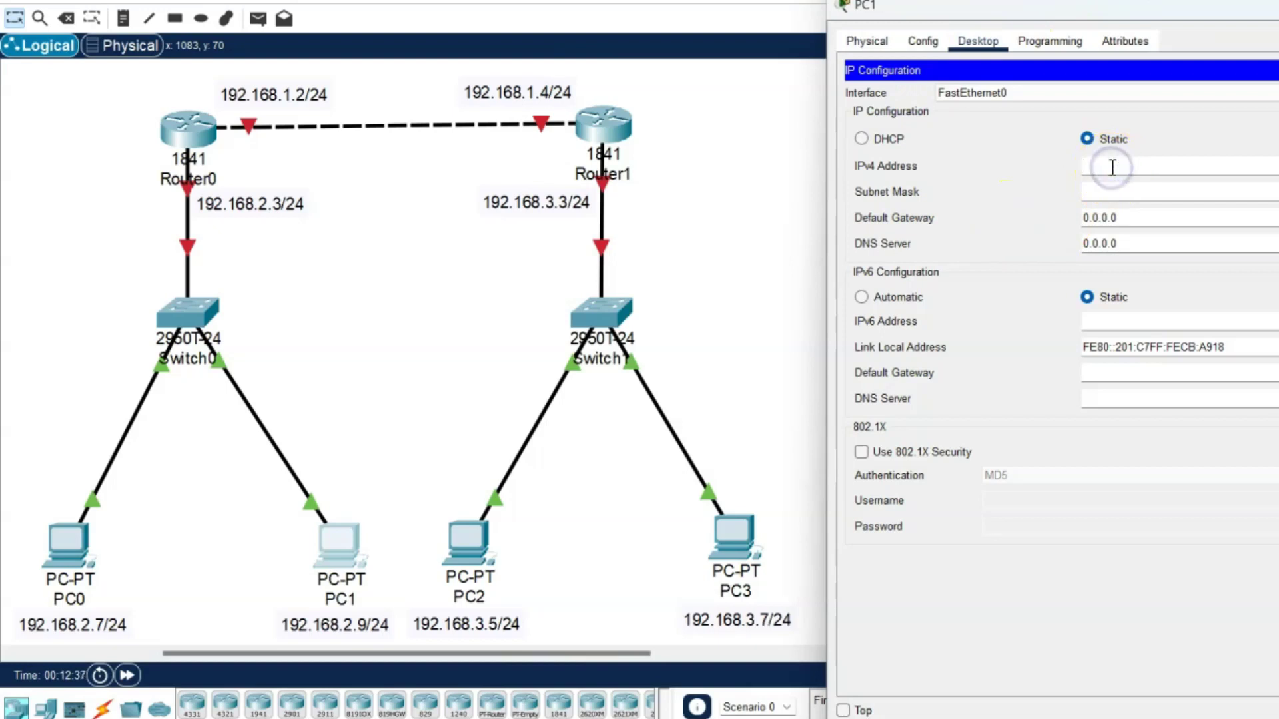
type("192.168.2.")
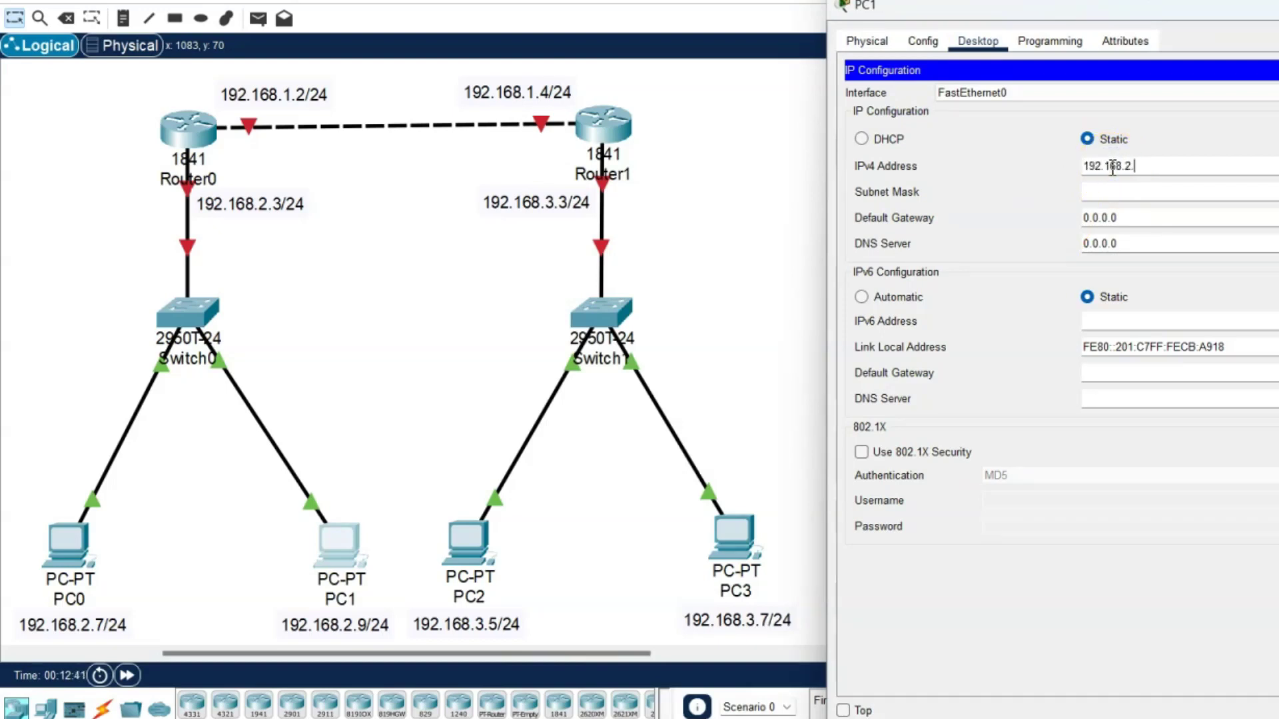
type("9")
key("Tab")
key("Tab")
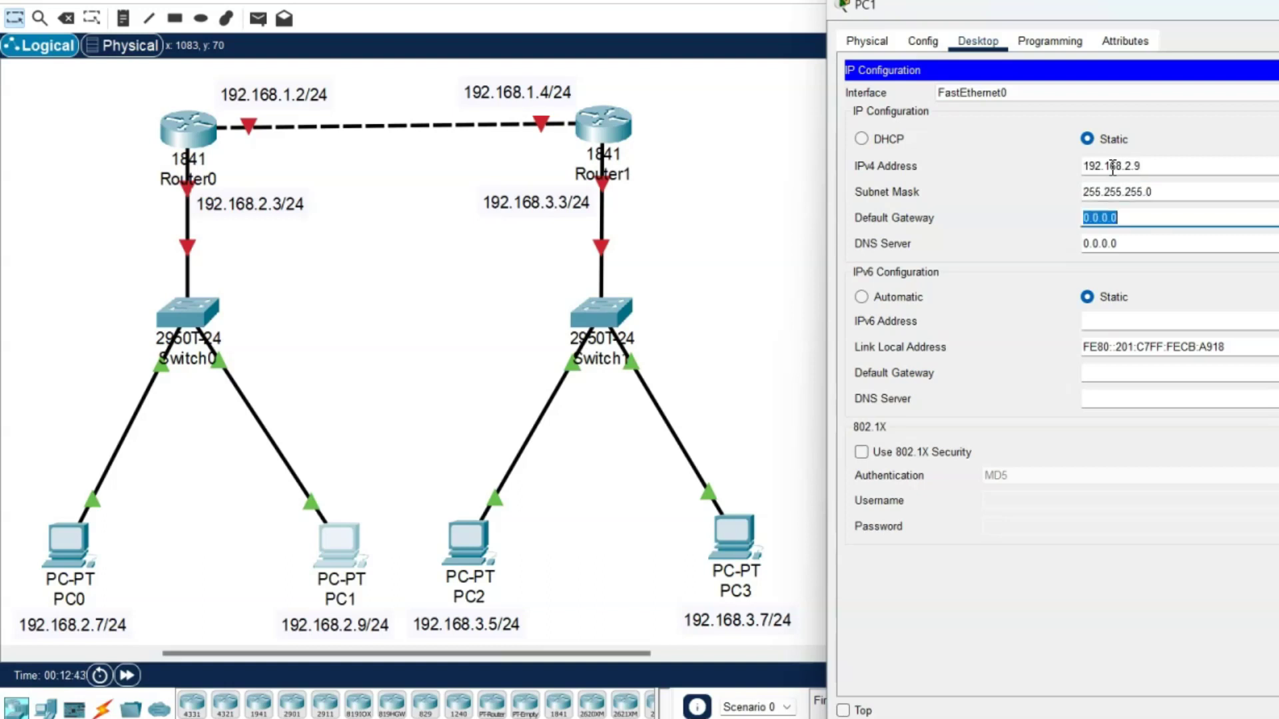
type("192.168.2.3")
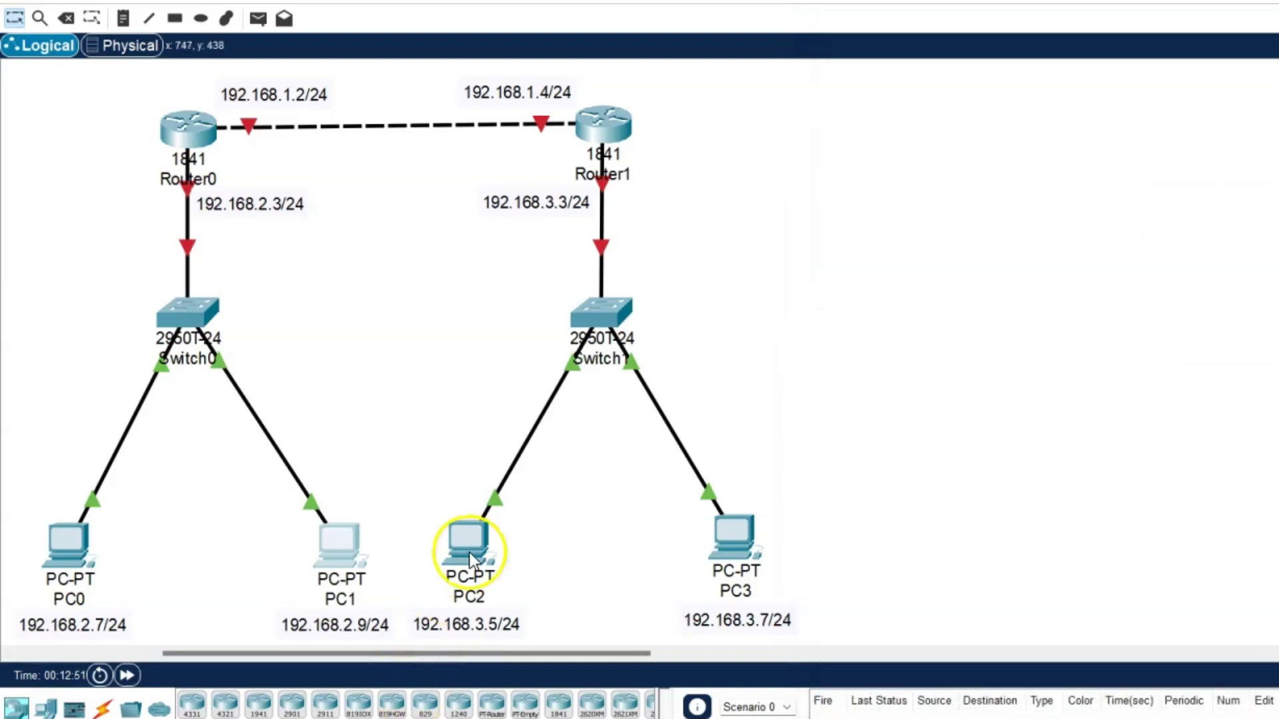
Step: Give PC2 IP 192.168.3.5 with mask 255.255.255.0 and gateway 192.168.3.3
left_click(473, 514)
left_click(486, 544)
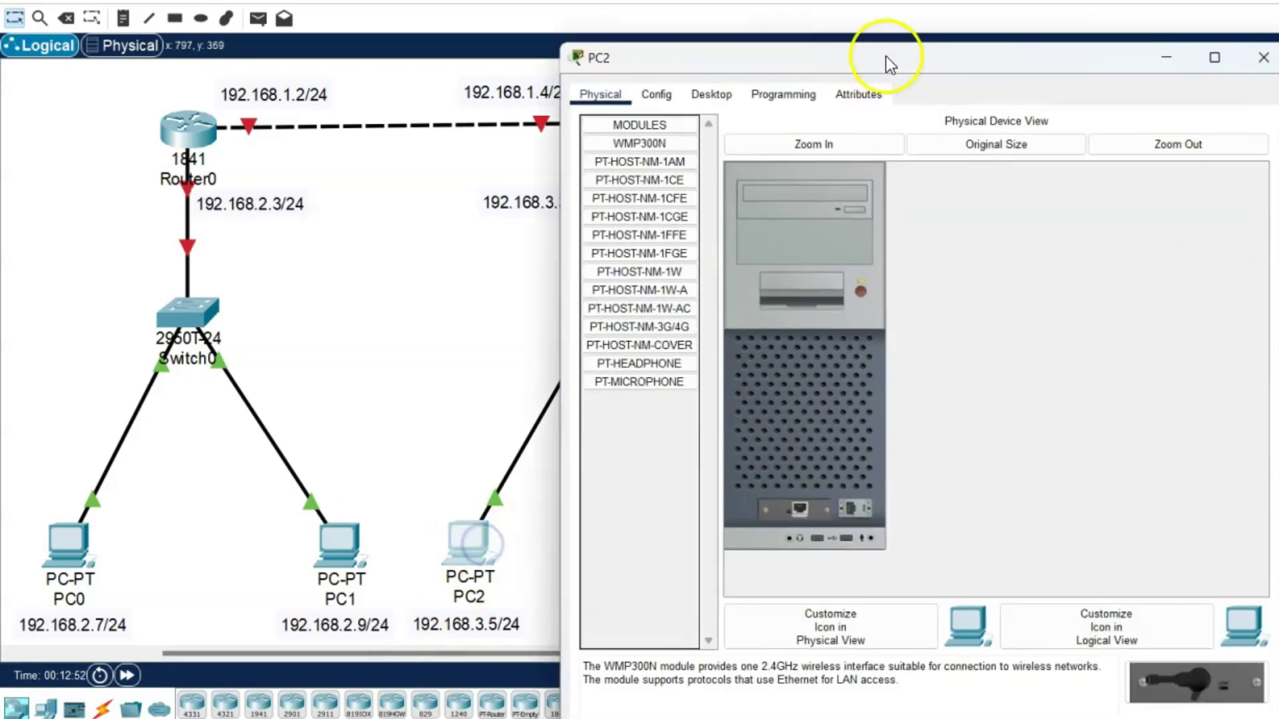
left_click_drag(886, 59, 1113, 18)
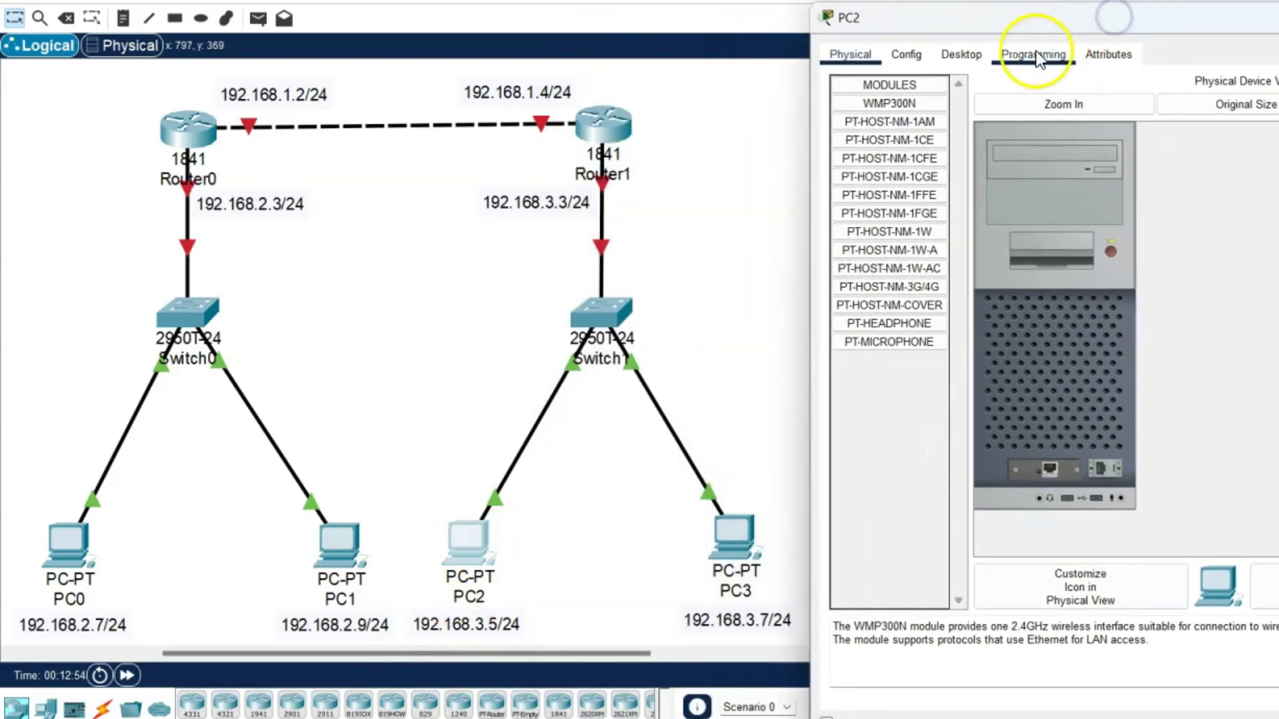
left_click(965, 53)
left_click(915, 122)
left_click(1081, 189)
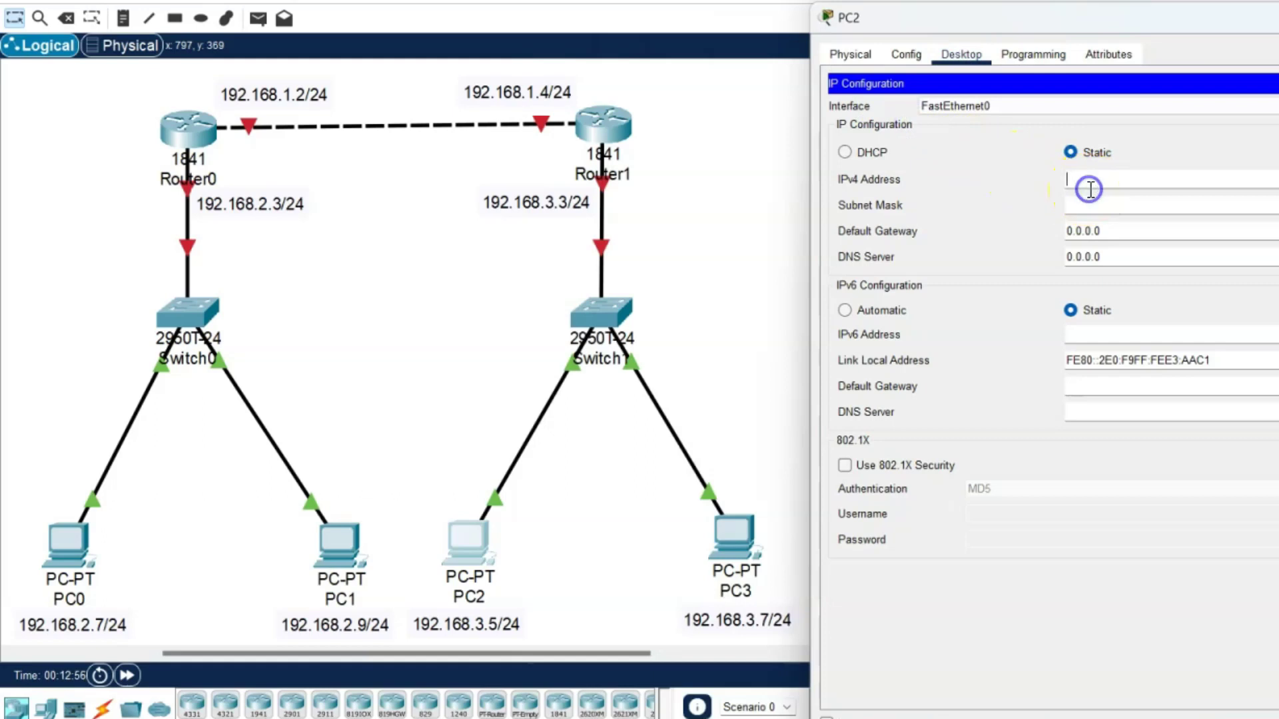
type("192.168.3.5")
key("Tab")
key("Tab")
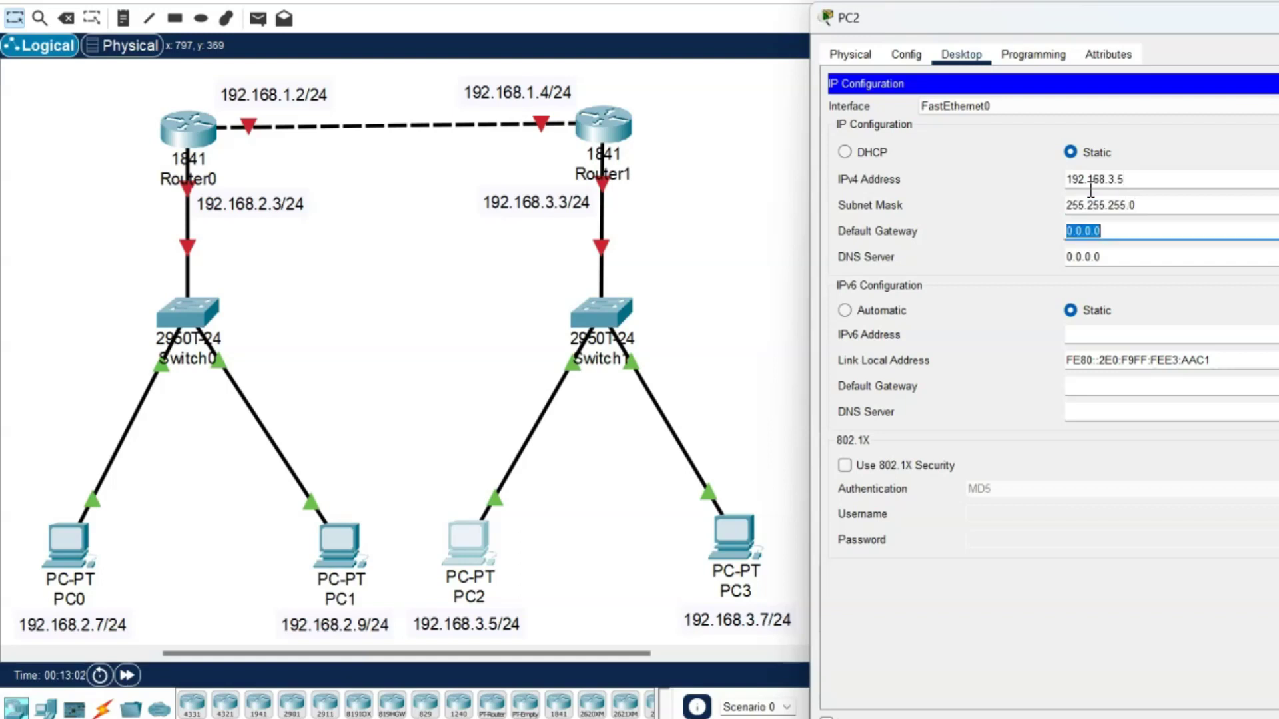
type("192.168.3.3")
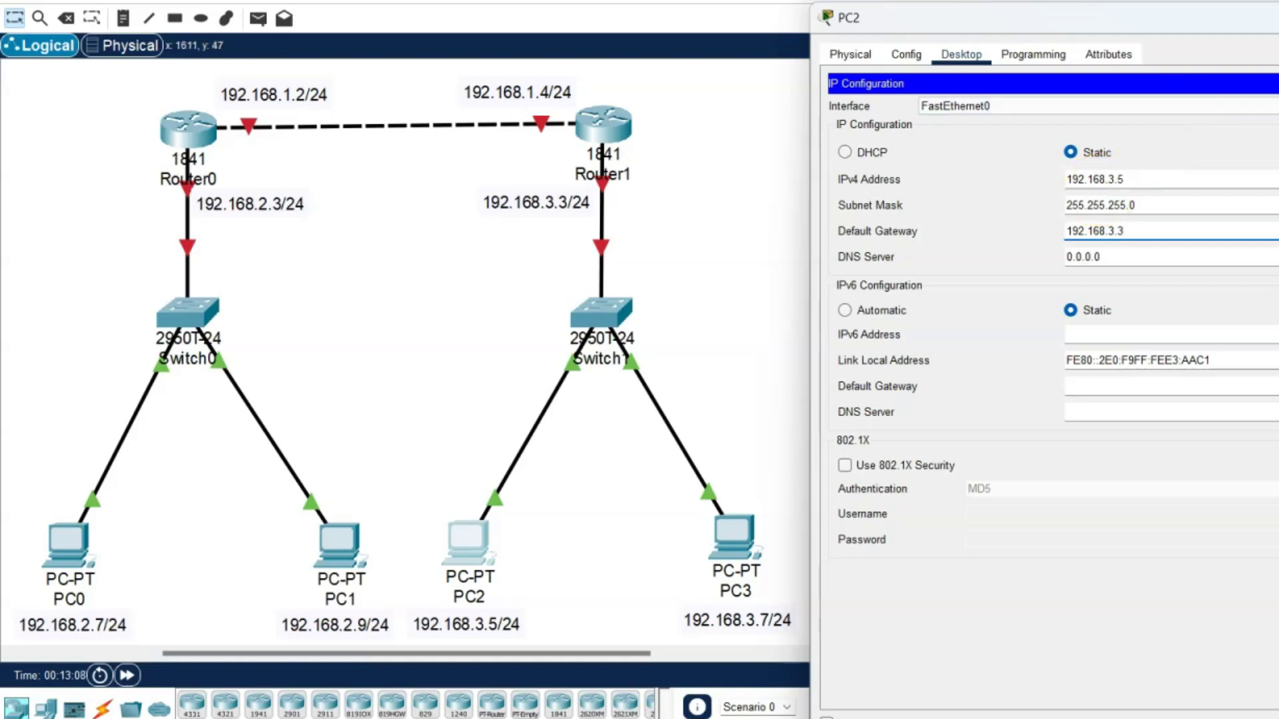
key("alt+F4")
Step: Give PC3 IP 192.168.3.7, mask 255.255.255.0 and gateway 192.168.3.3
left_click(737, 538)
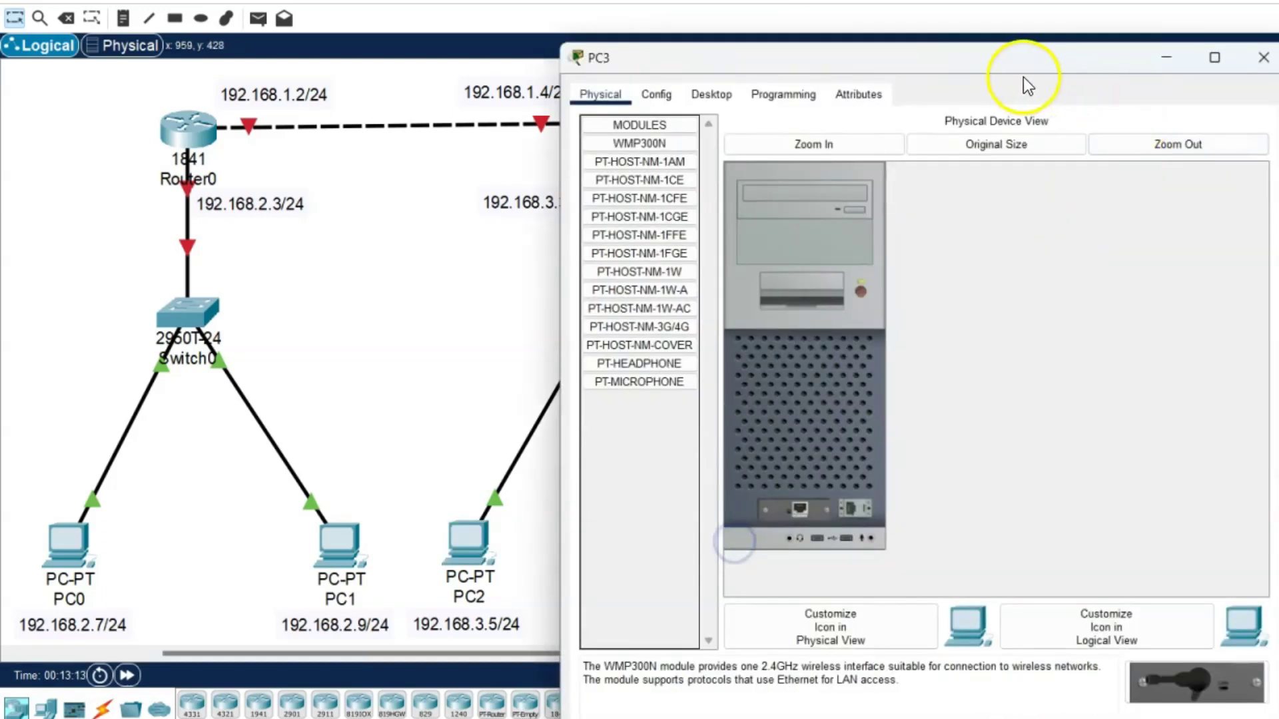
left_click_drag(1023, 77, 1232, 27)
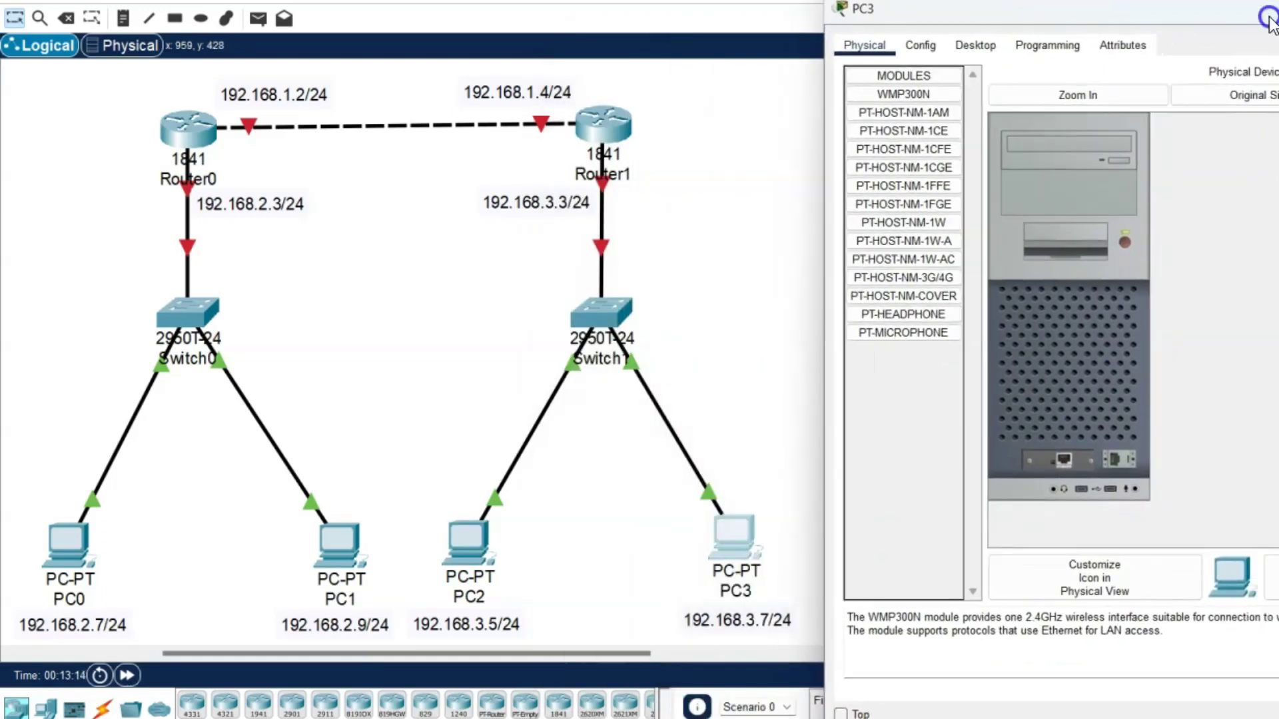
left_click(962, 45)
left_click(873, 112)
left_click(1143, 172)
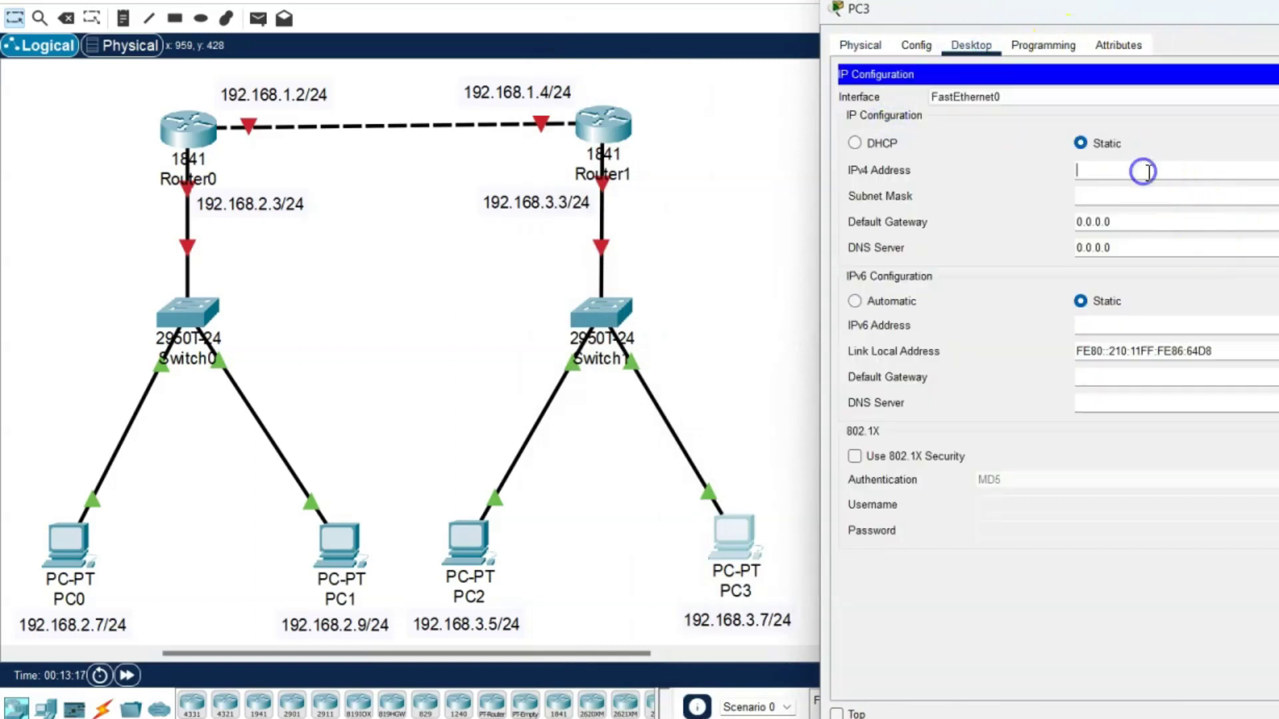
type("192.")
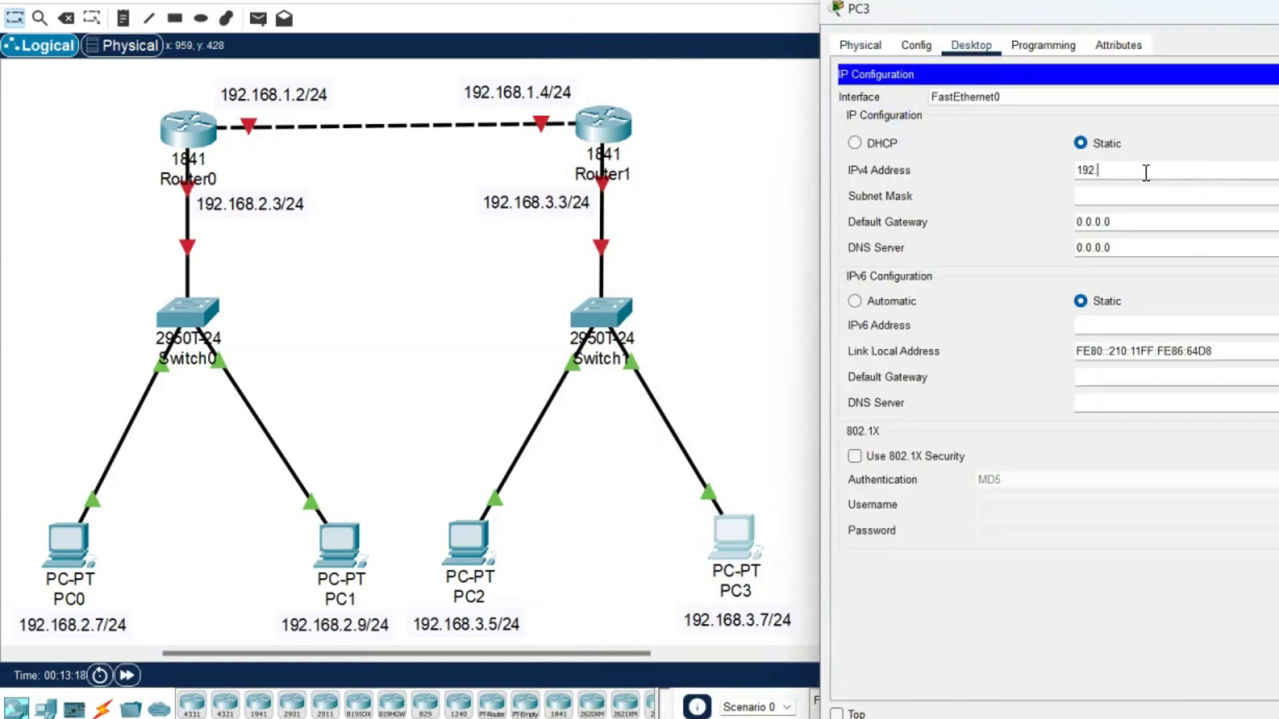
type("168.3.7")
key("Tab")
key("Tab")
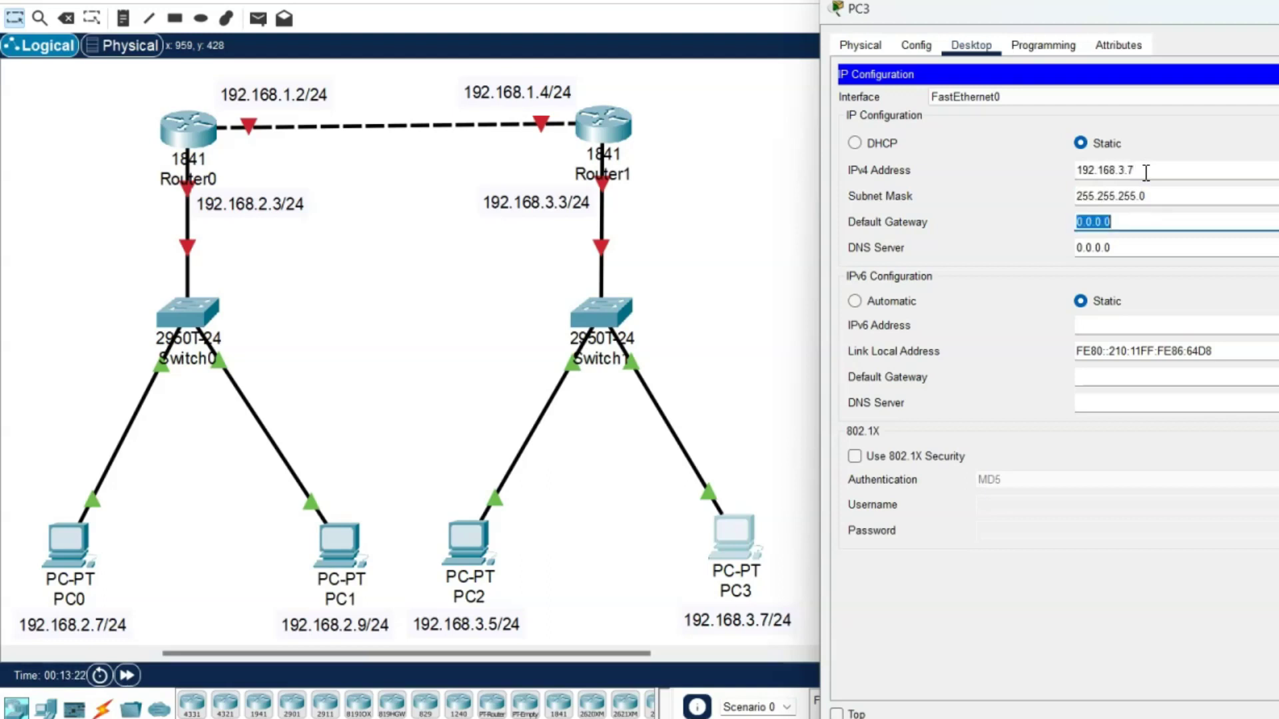
type("192.168.3.3")
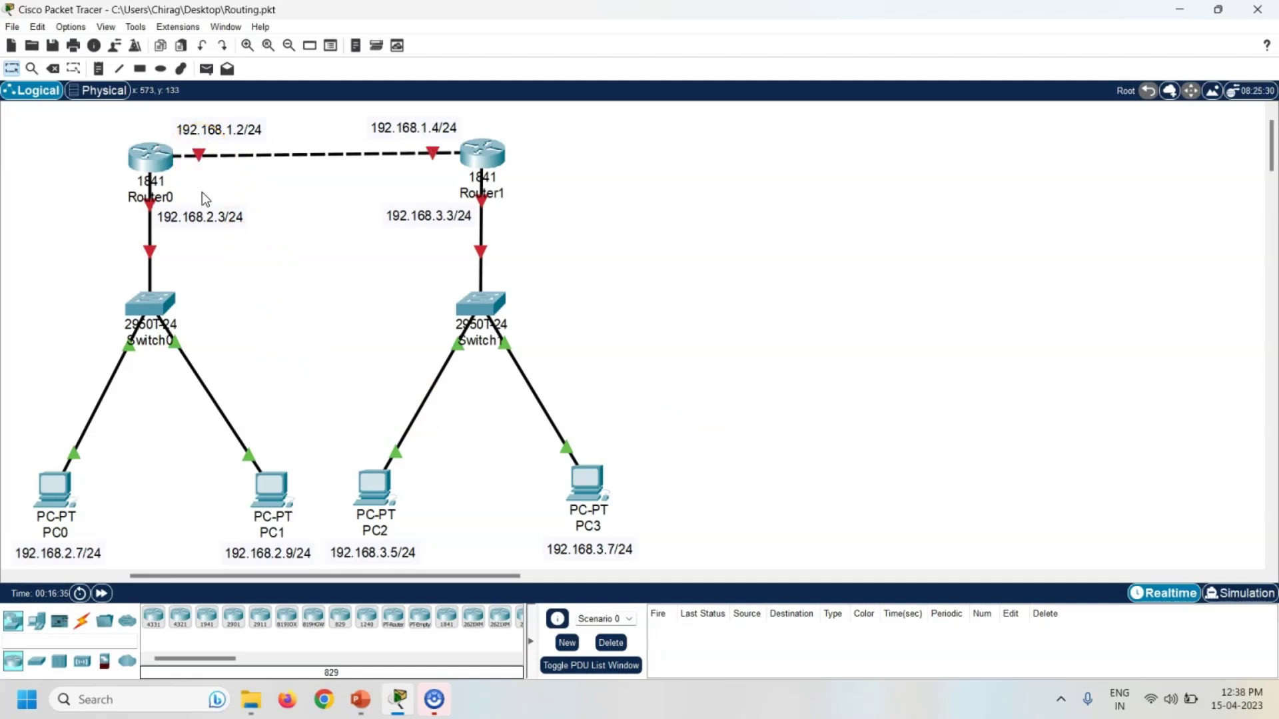
Step: Select Router0 on the topology canvas
left_click(161, 204)
Step: Set Router0's FastEthernet0/0 to 192.168.1.2, mask 255.255.255.0, and bring the port up
left_click(149, 157)
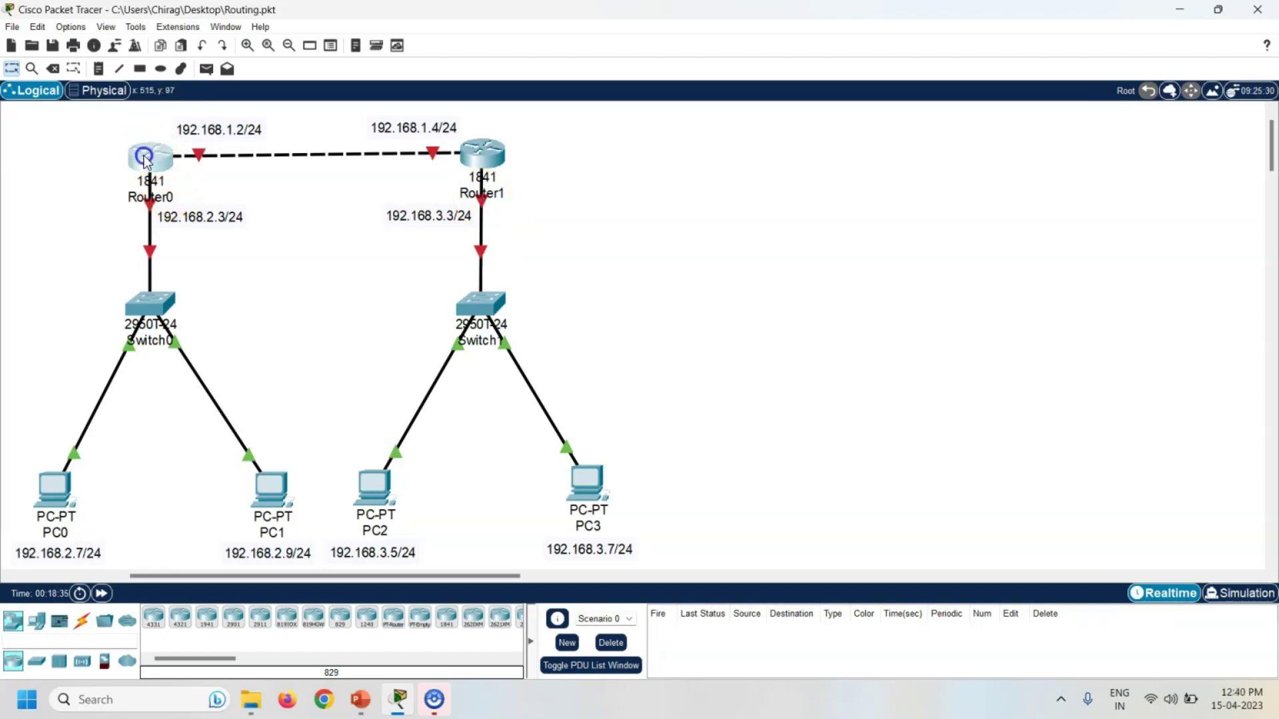
left_click_drag(609, 104, 815, 105)
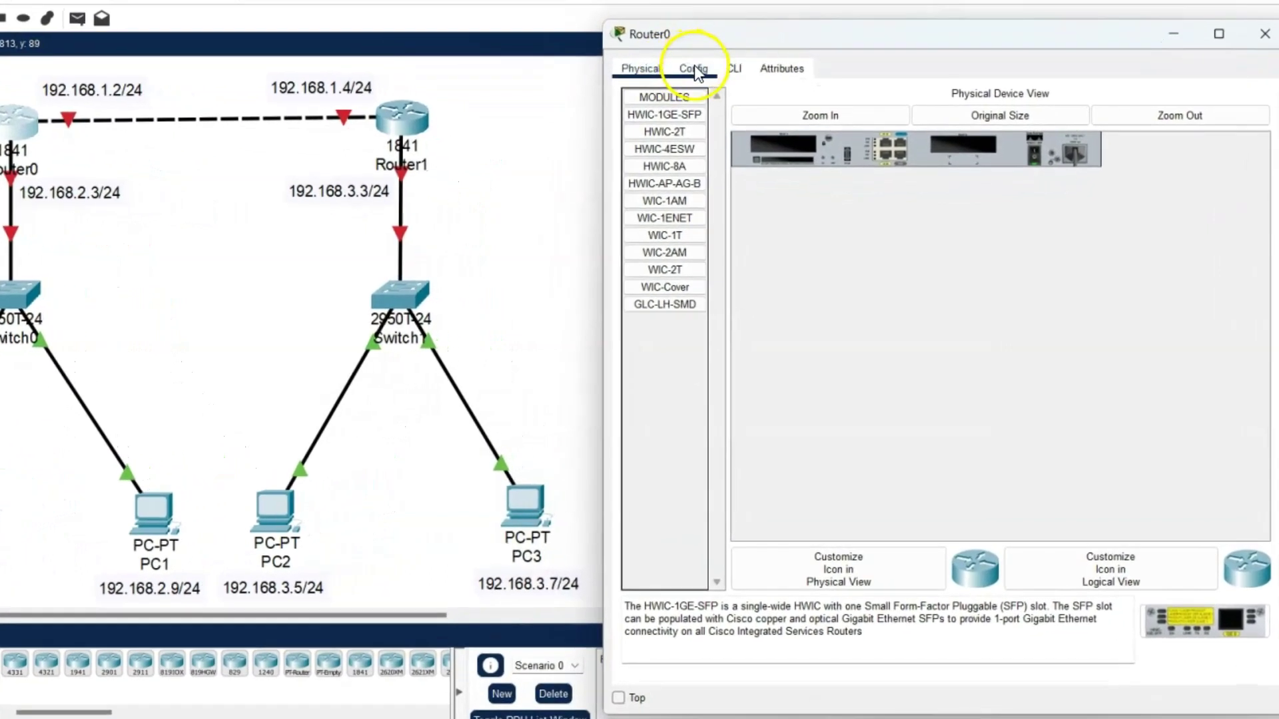
left_click(694, 69)
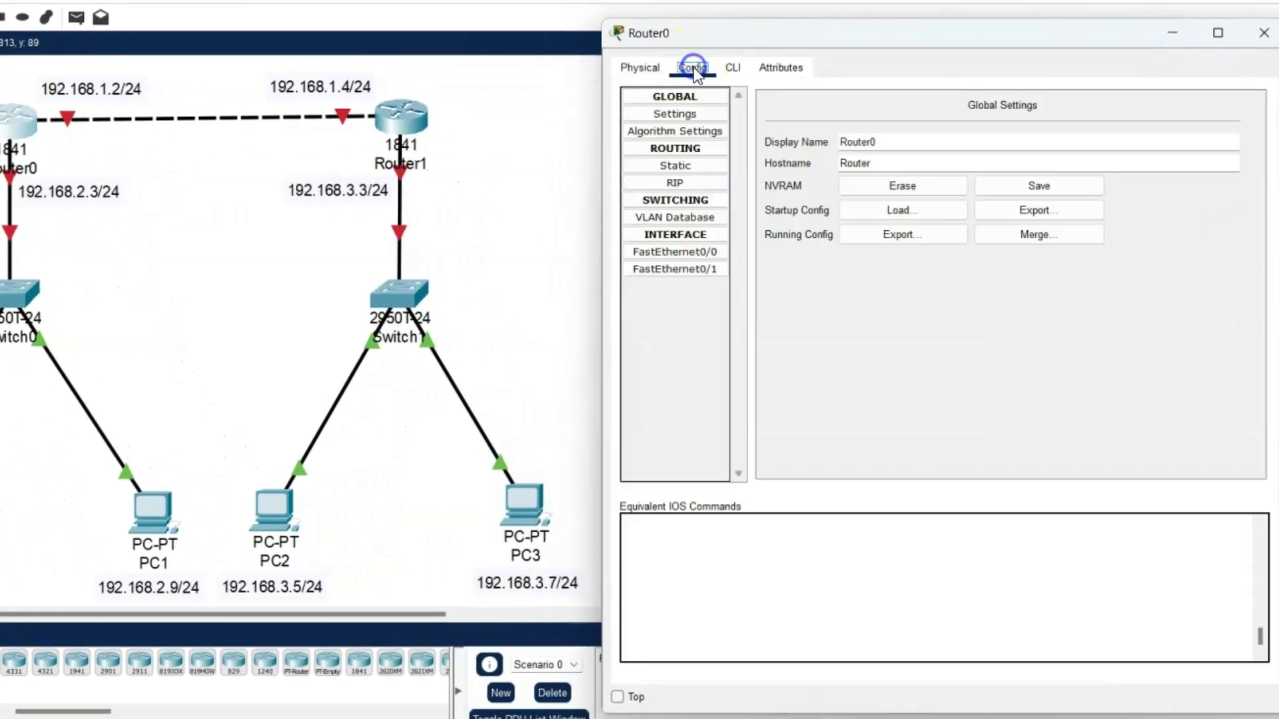
left_click(682, 252)
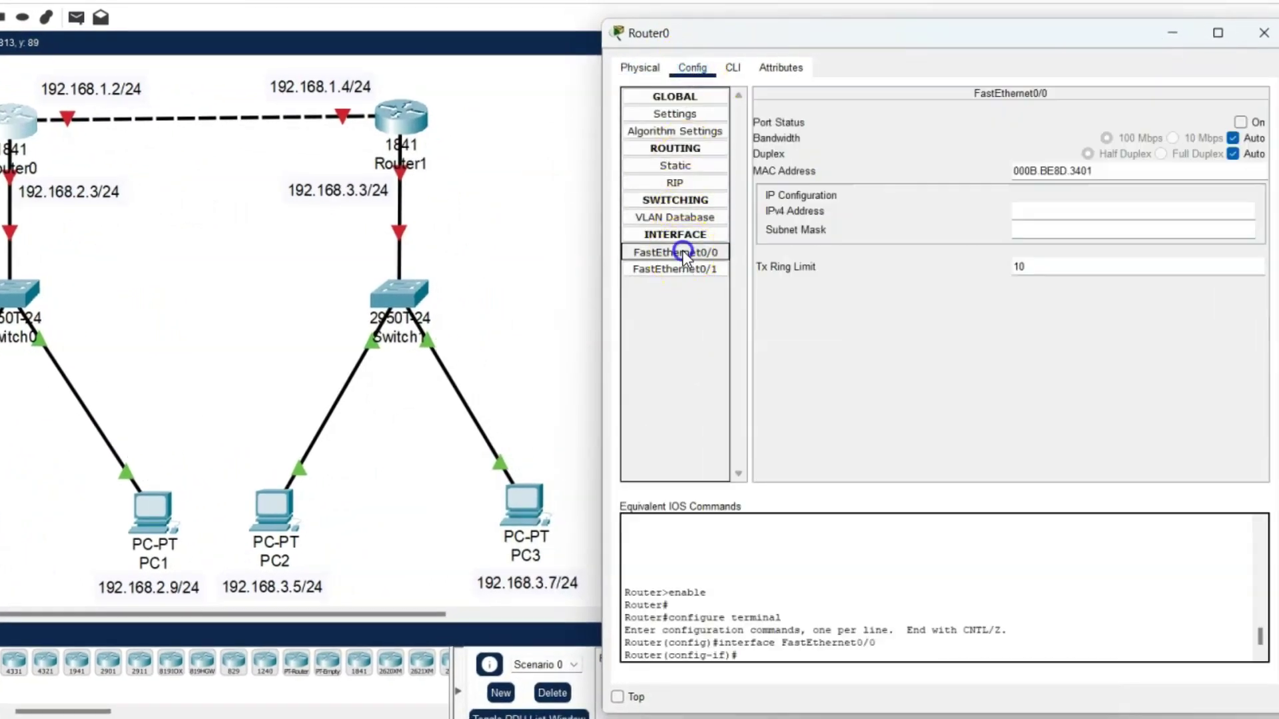
left_click(1024, 212)
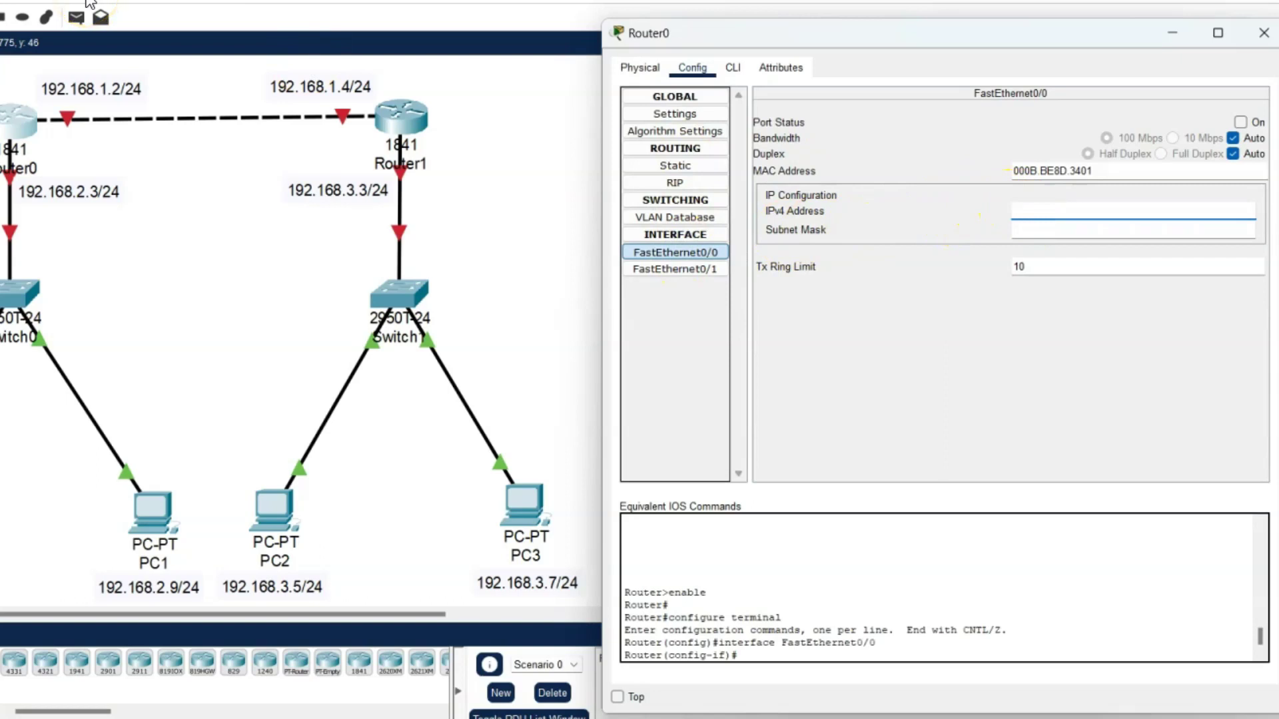
type("192.168.1.2")
key("Tab")
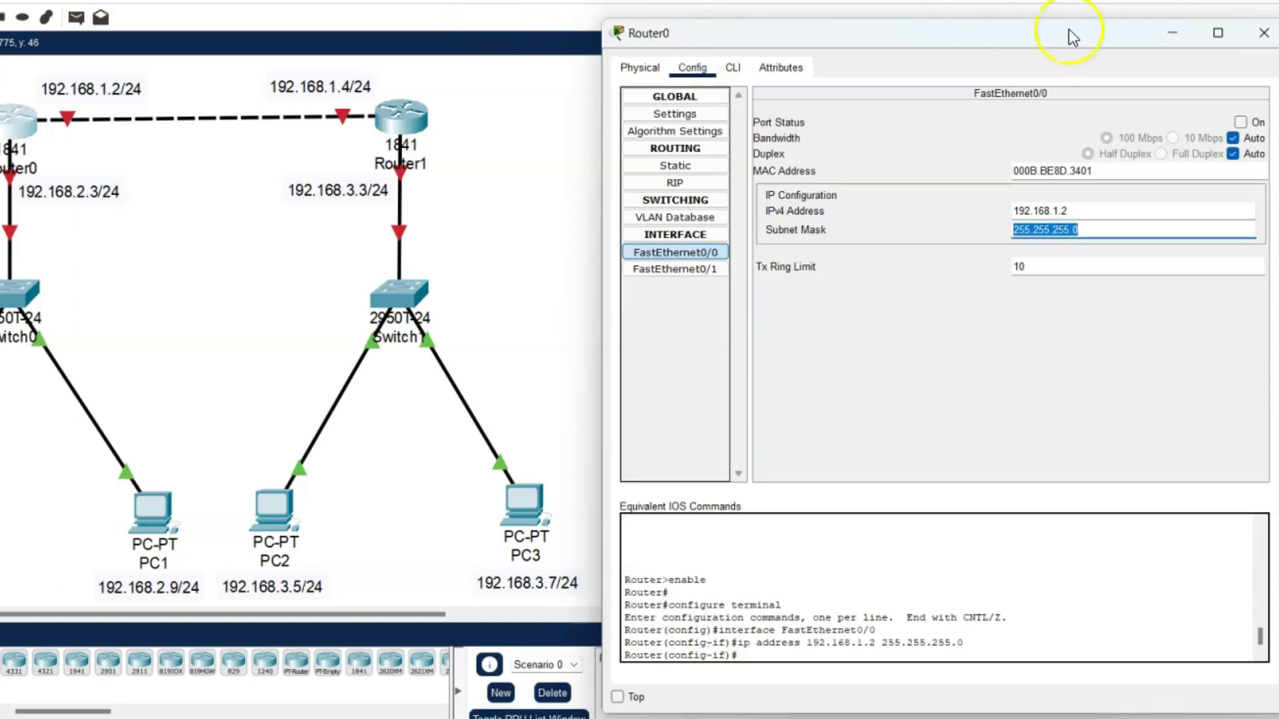
left_click(1240, 122)
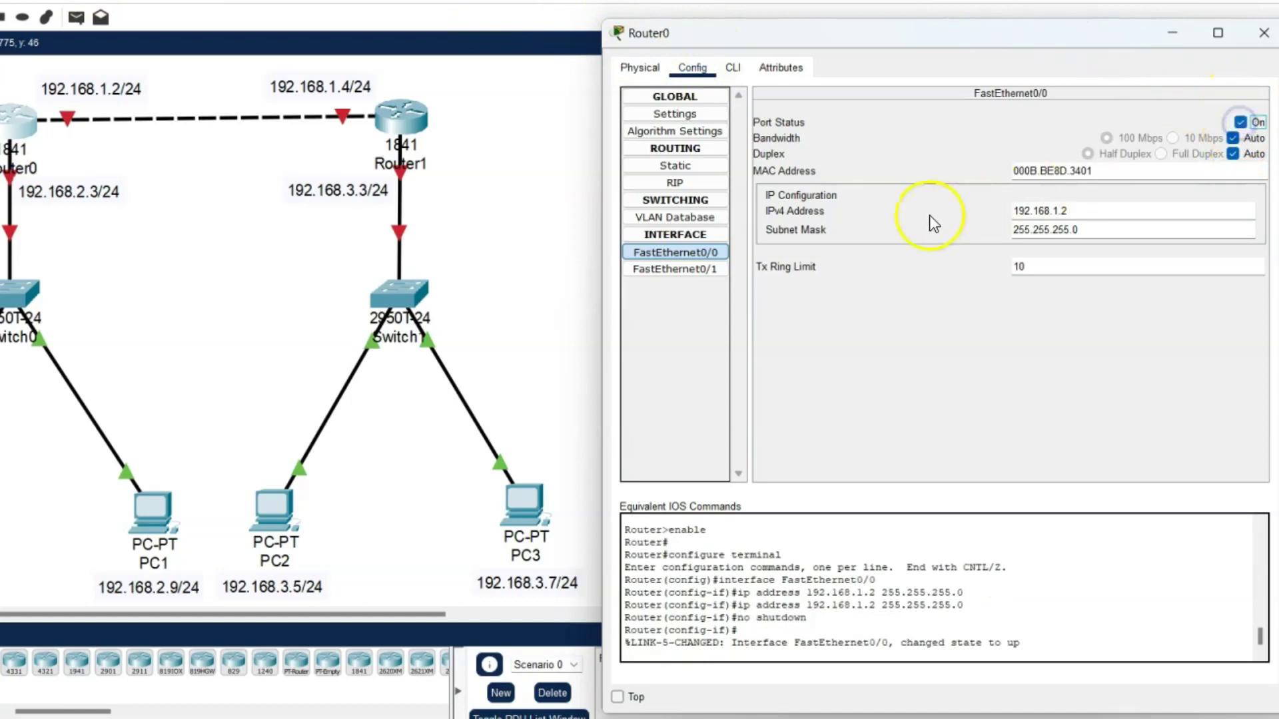
Step: Set FastEthernet0/1 to 192.168.2.3, mask 255.255.255.0, and turn the port on
left_click(675, 273)
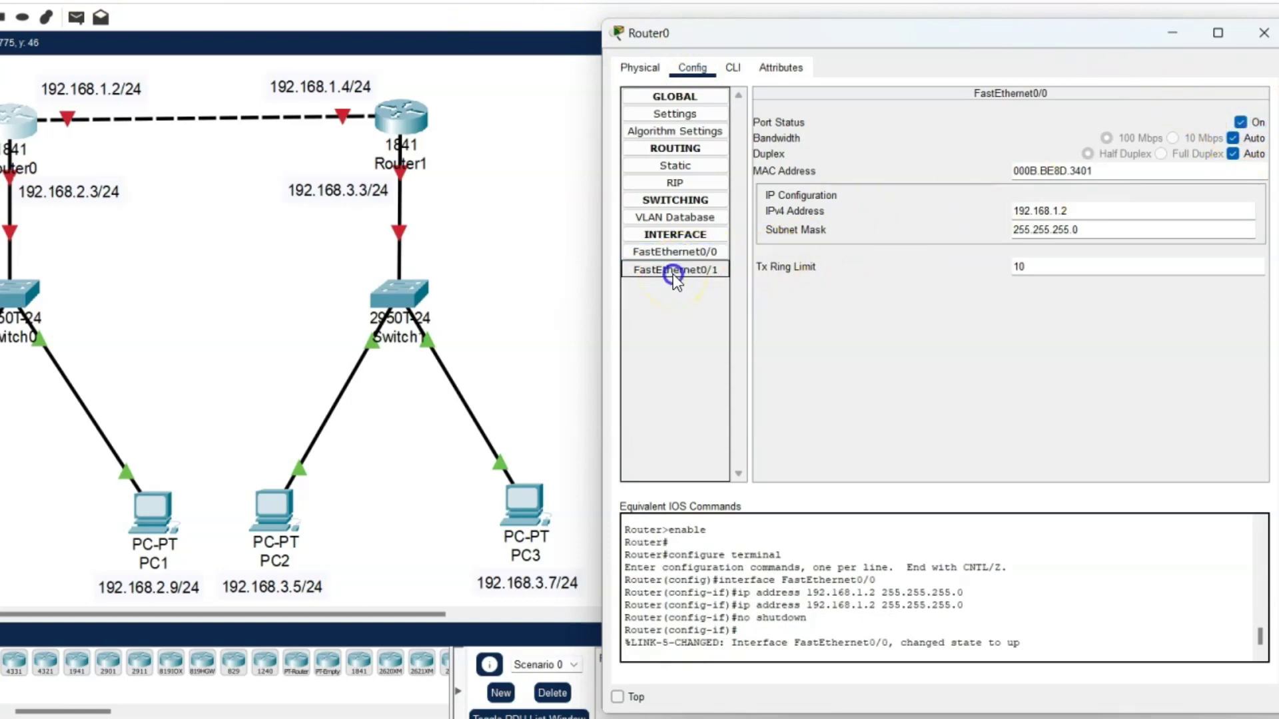
left_click(1067, 215)
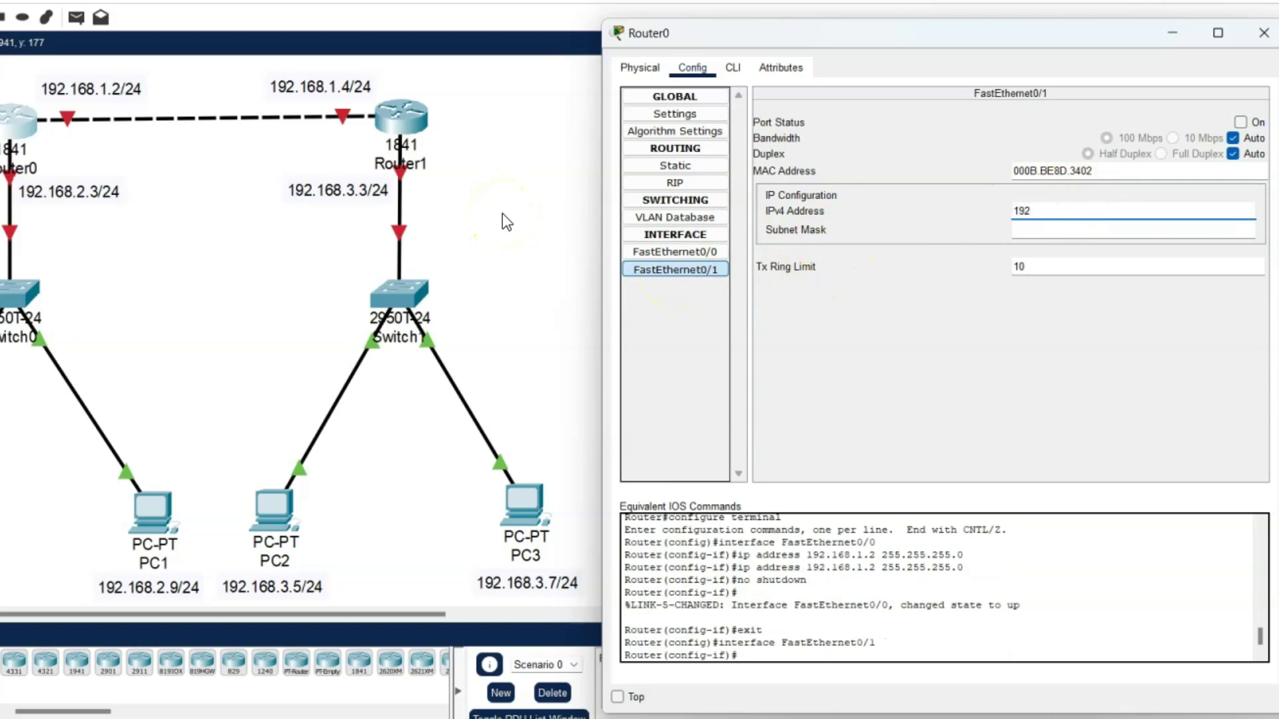
type("192.168.2.3")
key("Tab")
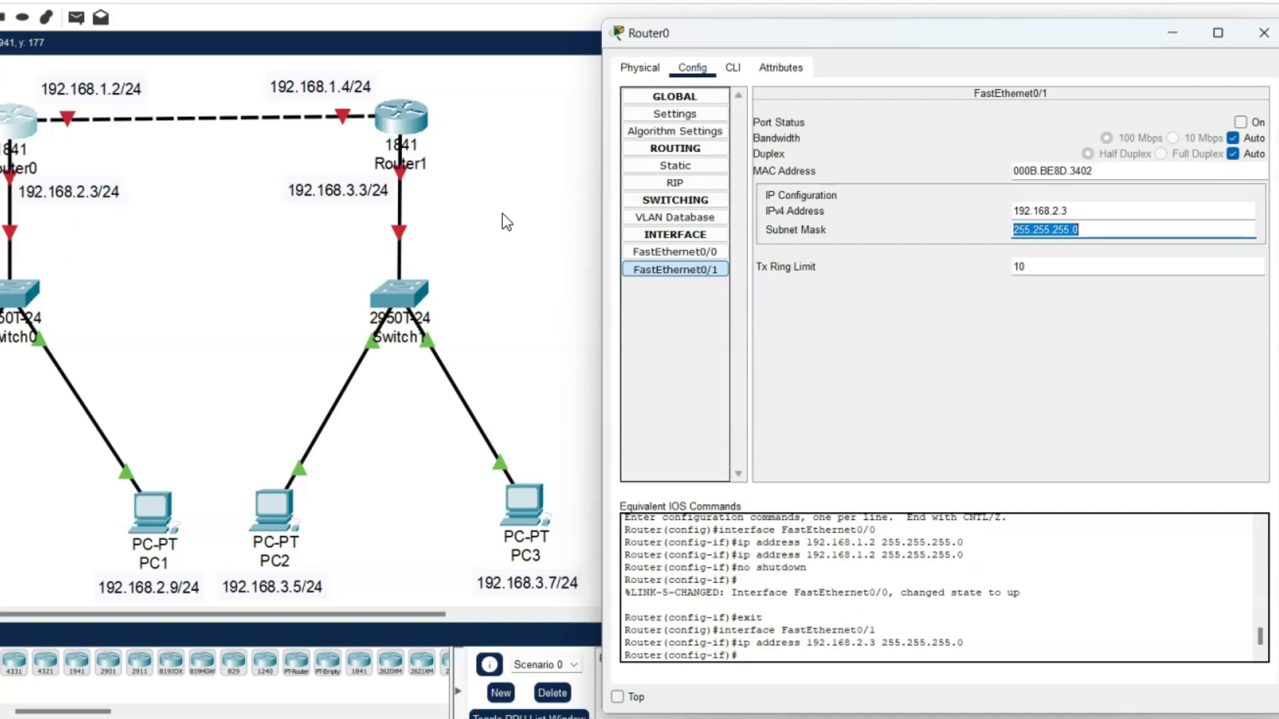
left_click(1239, 125)
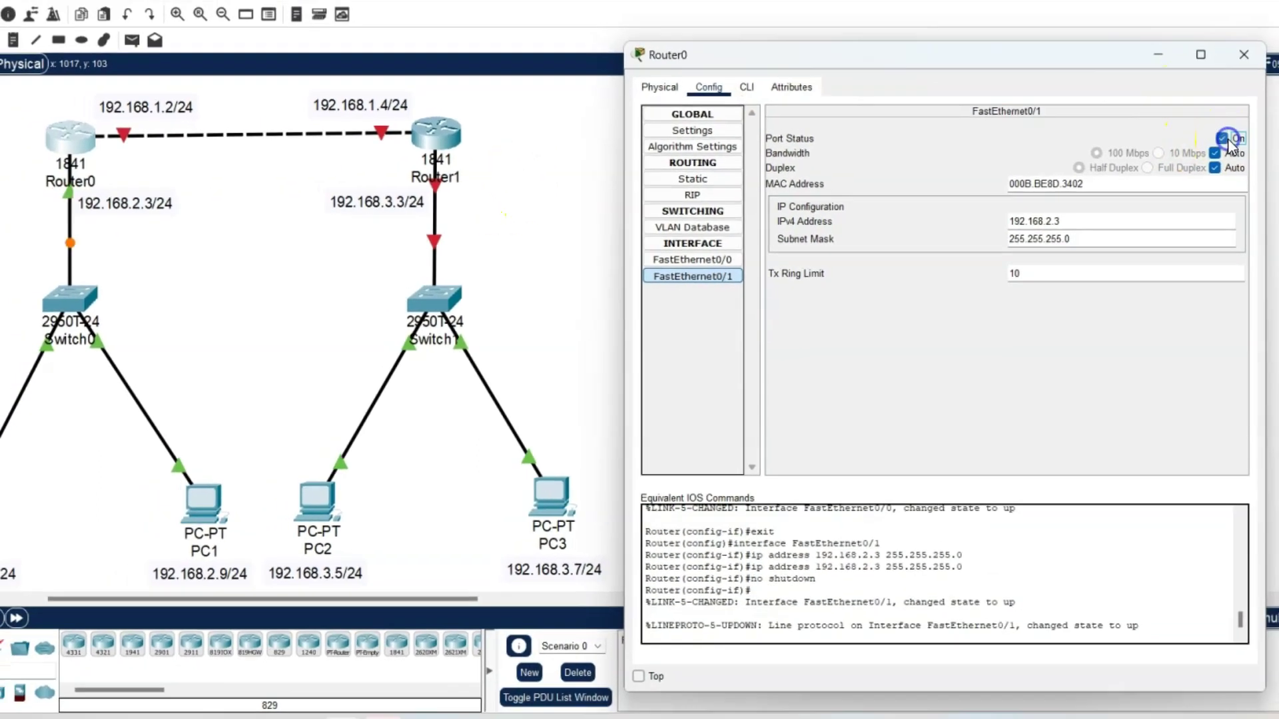
Step: Set Router1's FastEthernet0/0 to 192.168.1.4, mask 255.255.255.0, and turn it on
left_click(1262, 37)
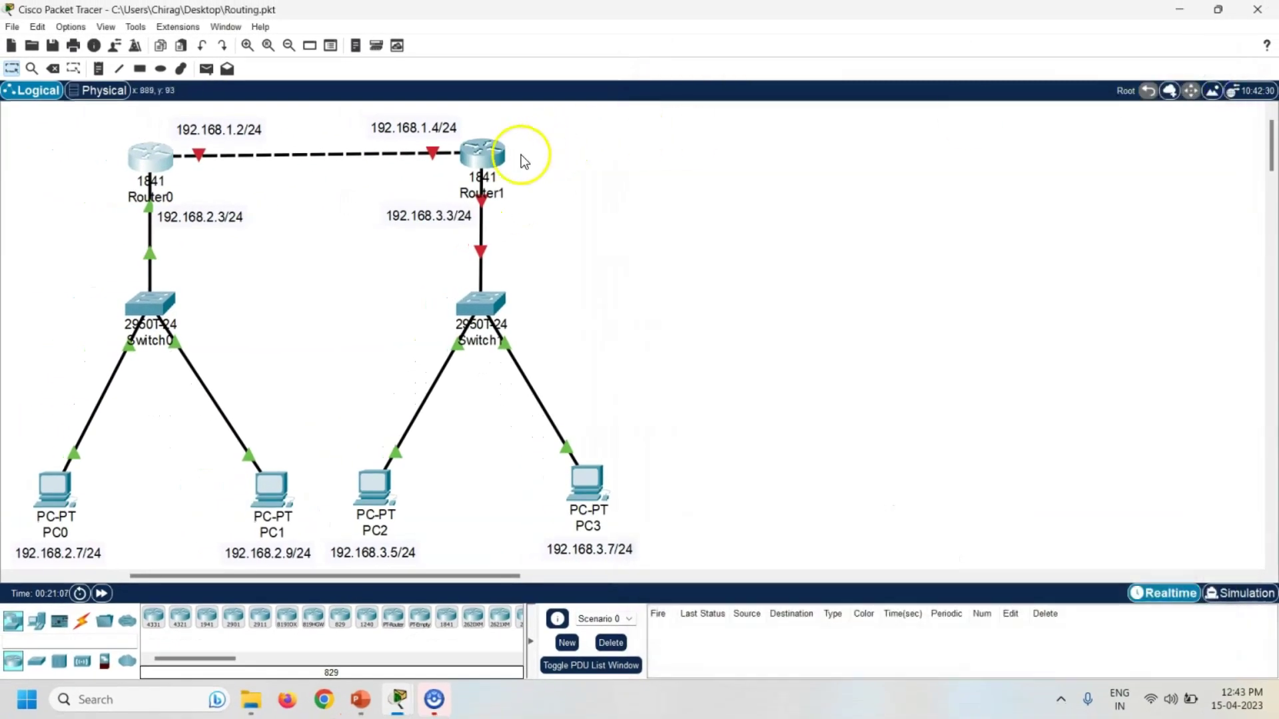
left_click(485, 150)
left_click_drag(794, 101, 992, 87)
left_click(716, 116)
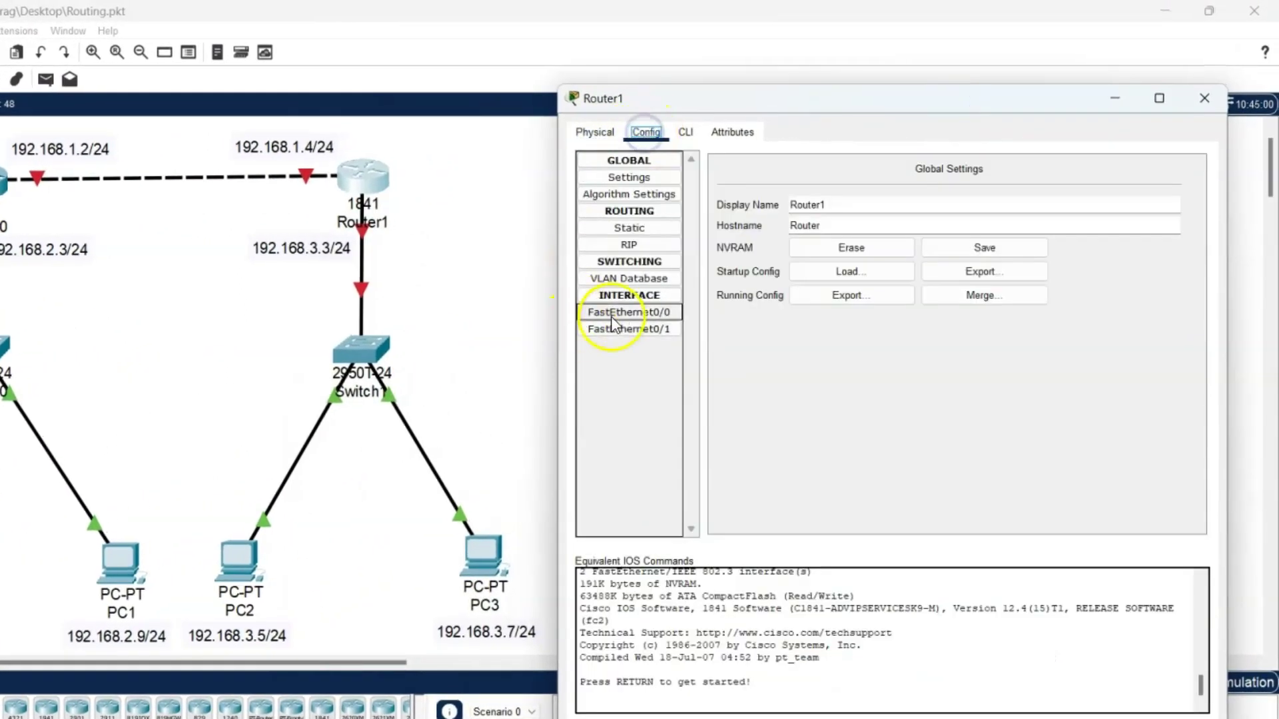
left_click(629, 311)
left_click(999, 273)
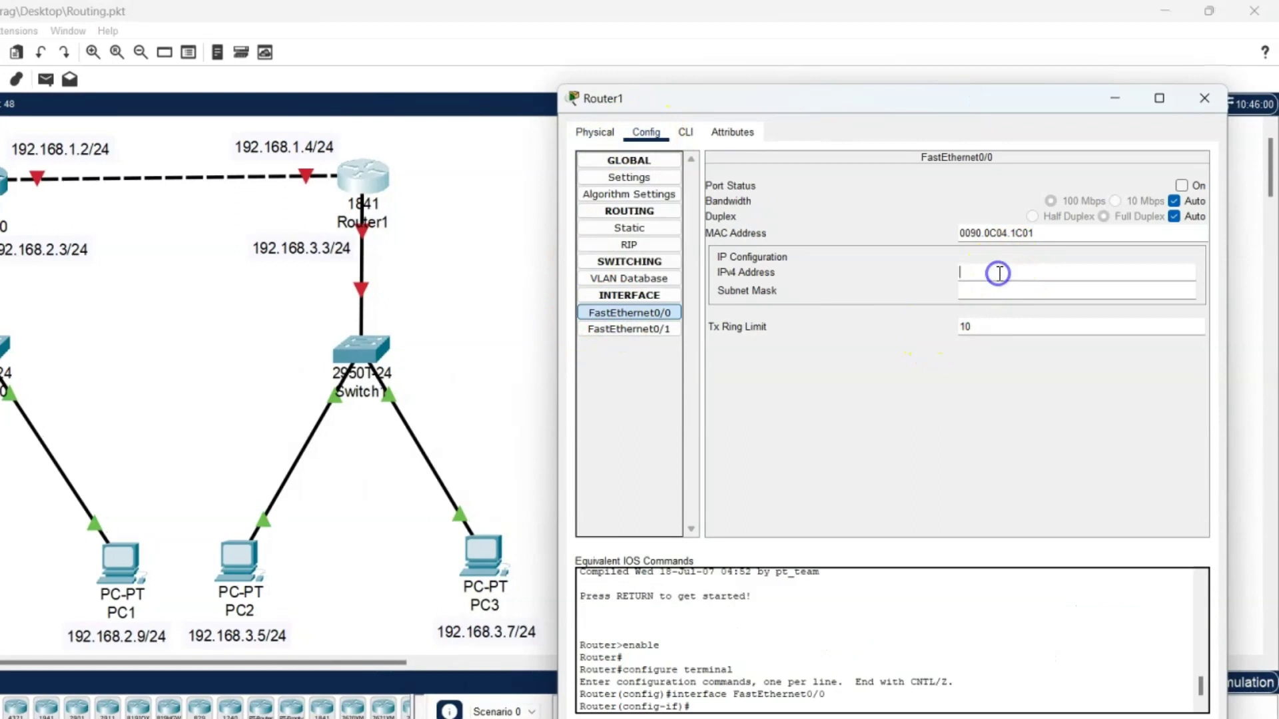
type("192")
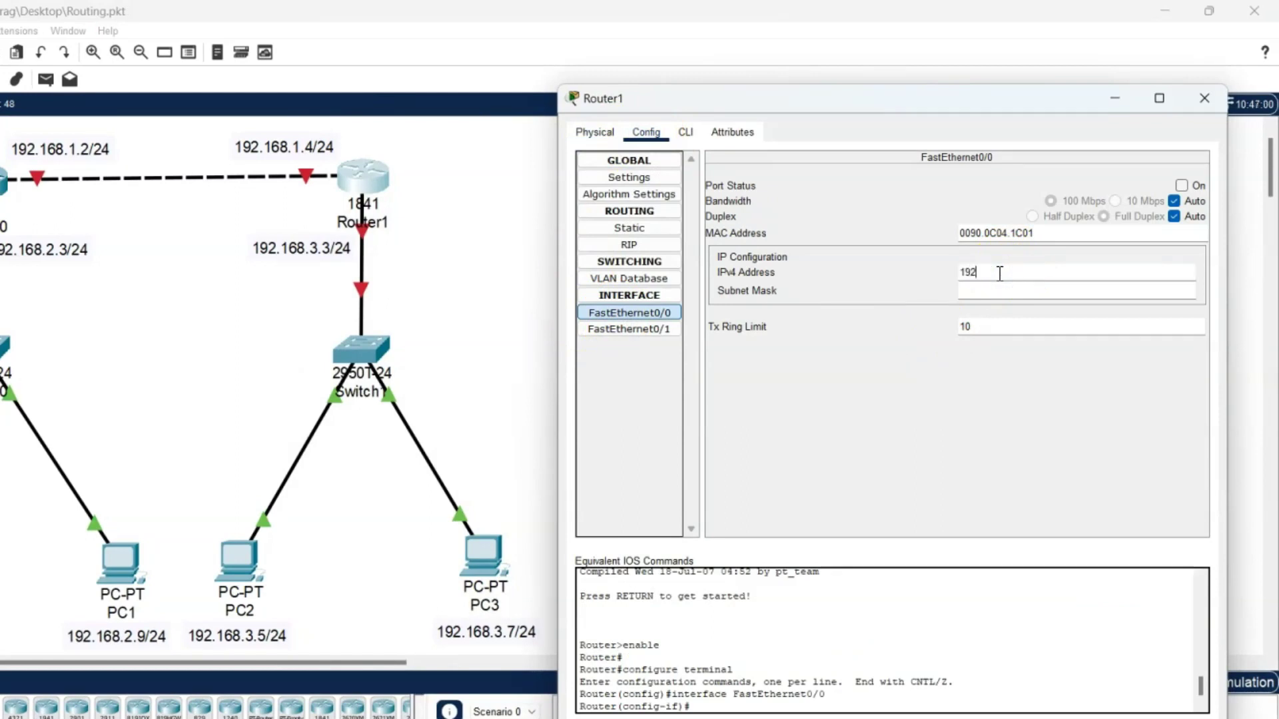
type(".168.1.4")
key("Tab")
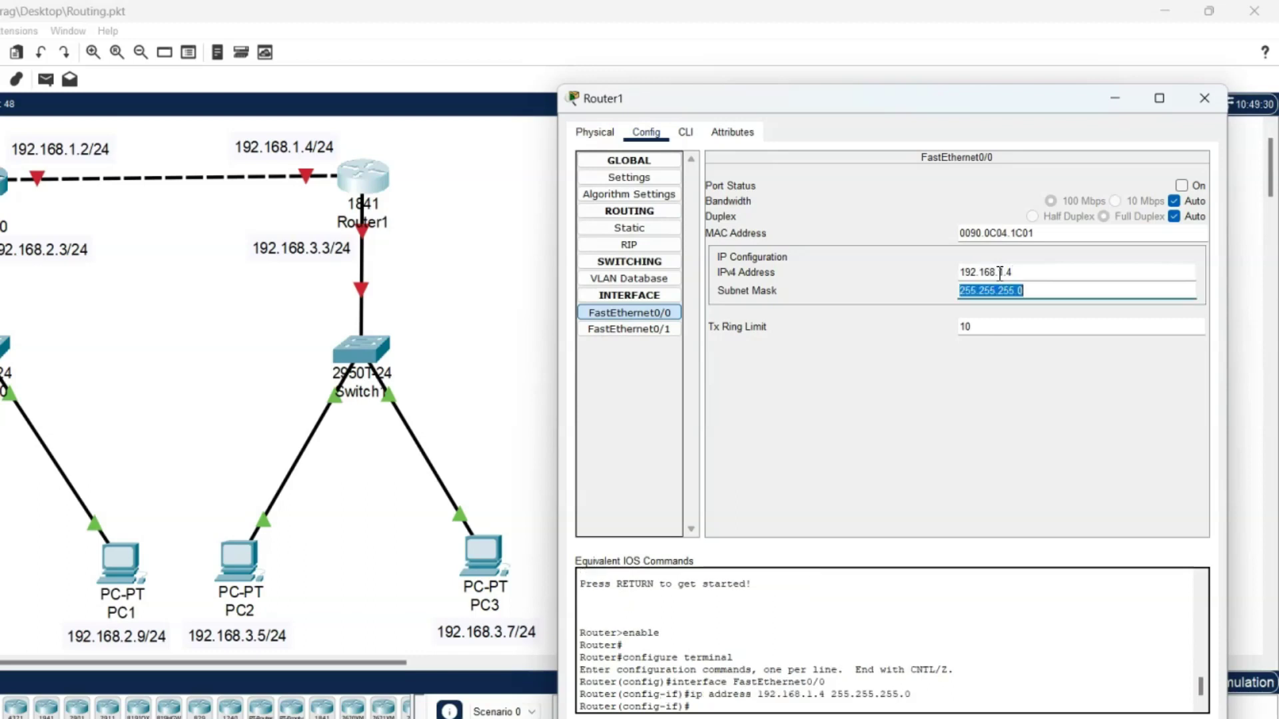
left_click(1179, 187)
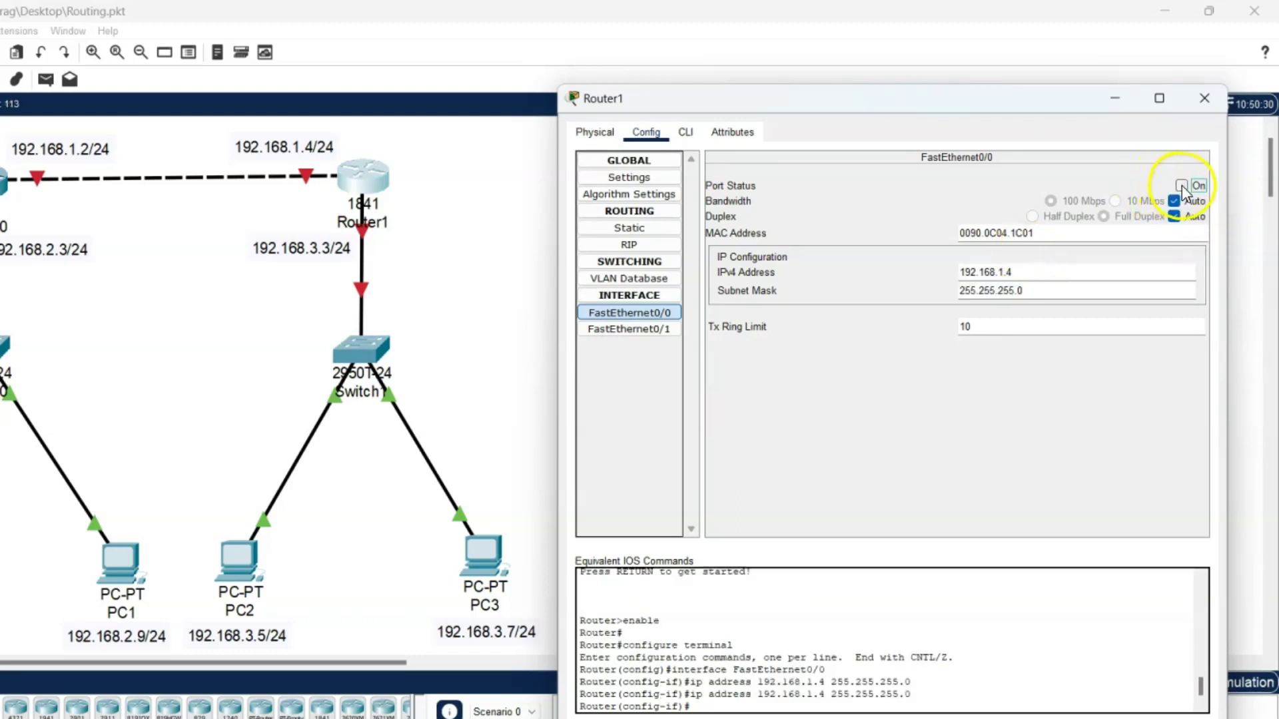
Step: Set FastEthernet0/1 to 192.168.3.3, mask 255.255.255.0, turn it on, and close Router1
left_click(639, 330)
left_click(1017, 273)
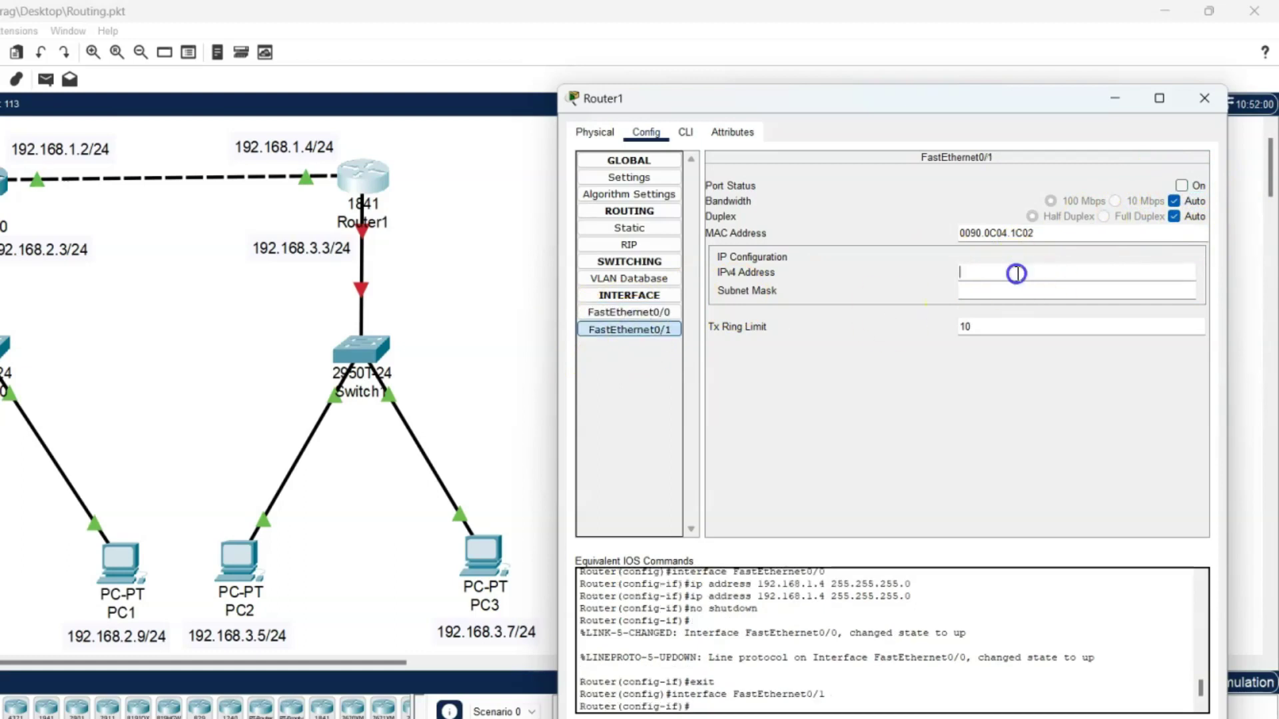
type("192.168.3.3")
left_click(999, 290)
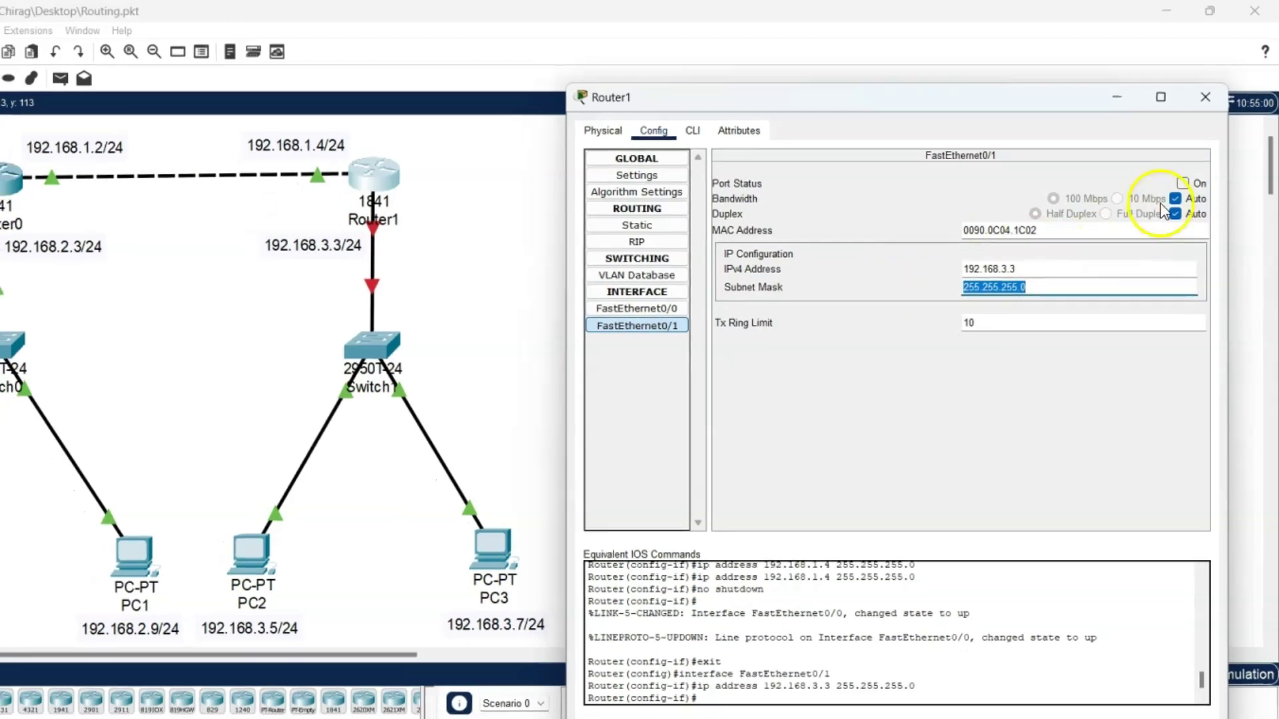
left_click(1187, 176)
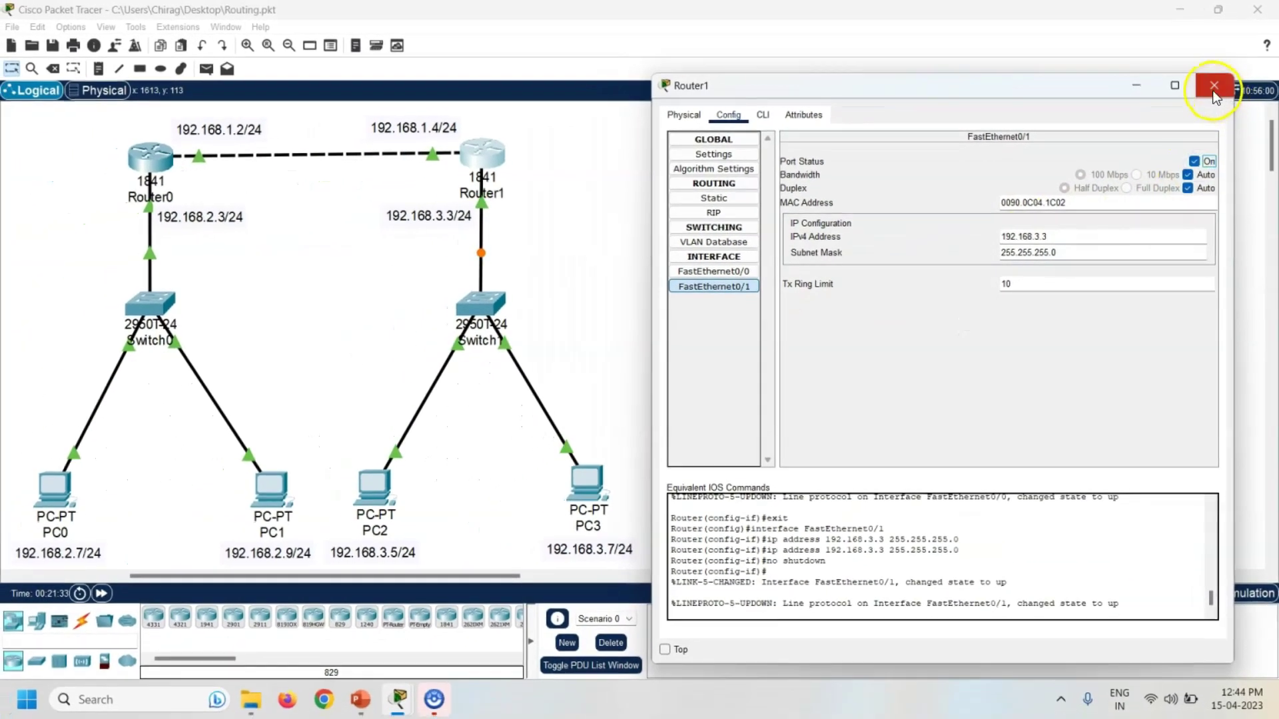
left_click(1213, 87)
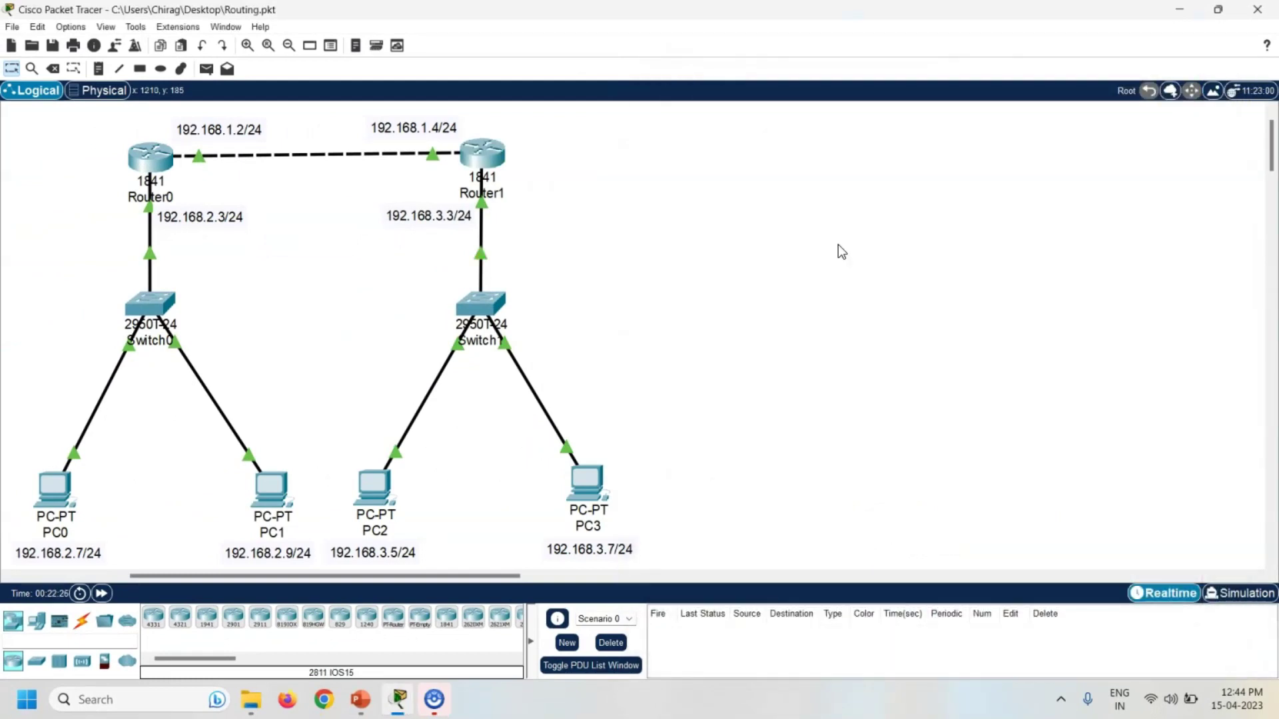
Step: Send a simple PDU from PC0 to PC1, which succeeds, then delete it
left_click(206, 69)
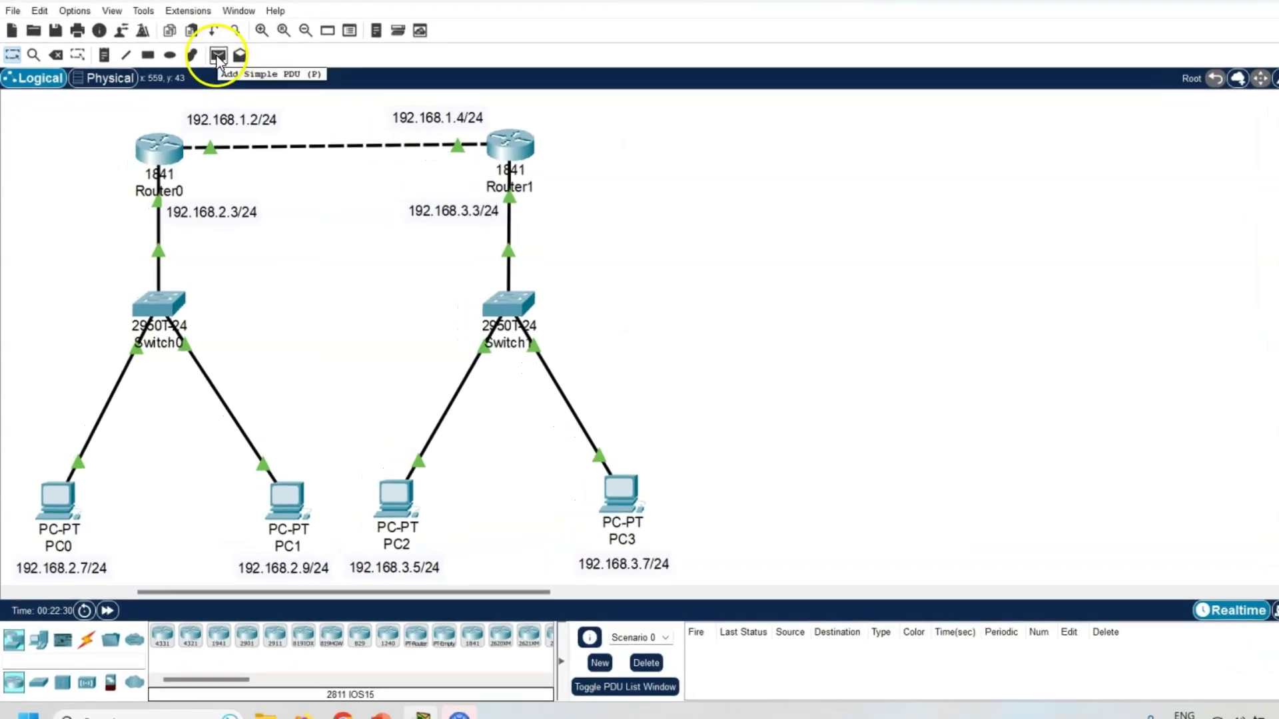
left_click(163, 186)
left_click(61, 518)
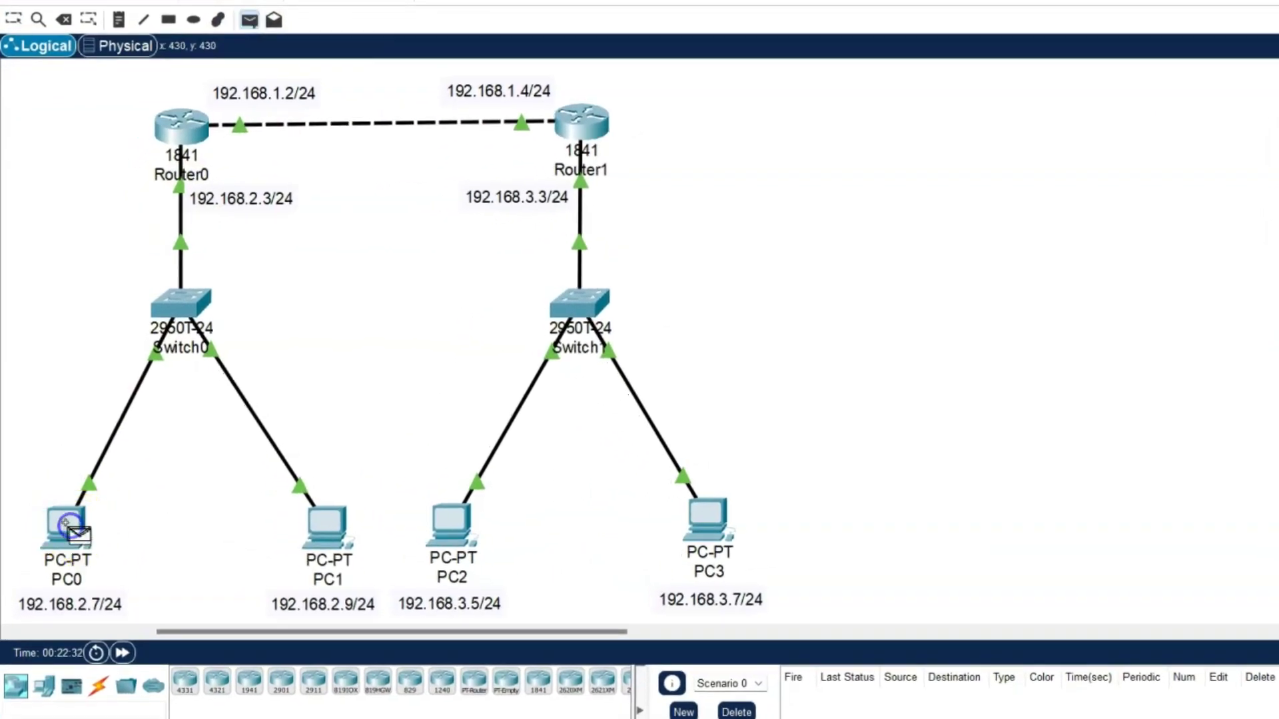
left_click(314, 511)
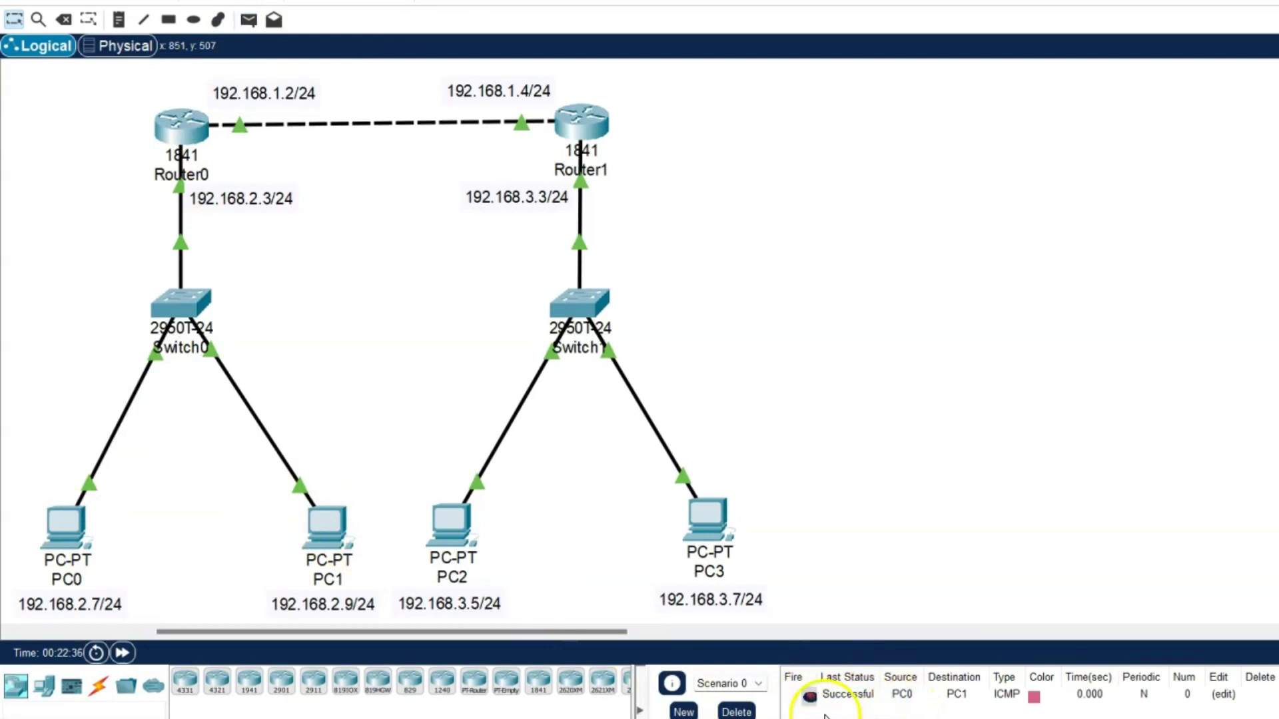
left_click(736, 711)
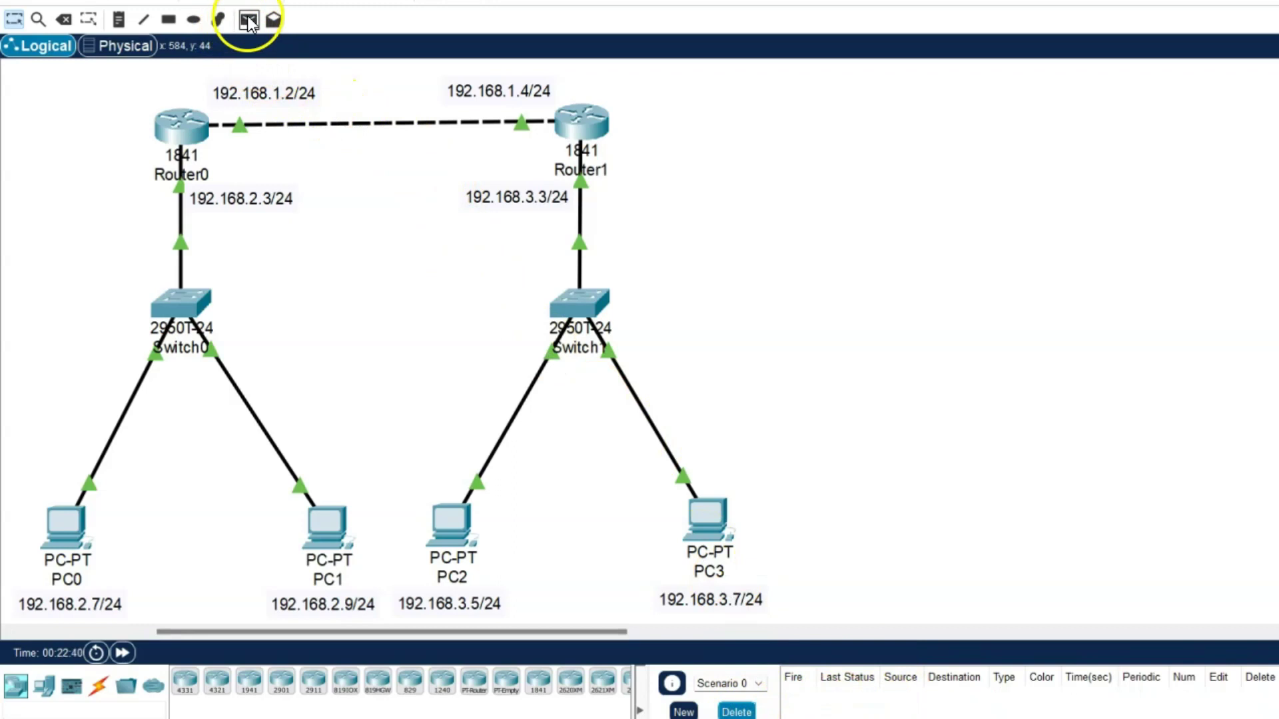
Step: Send simple PDUs from PC0 to PC2 and from PC1 to PC3; both fail
left_click(64, 522)
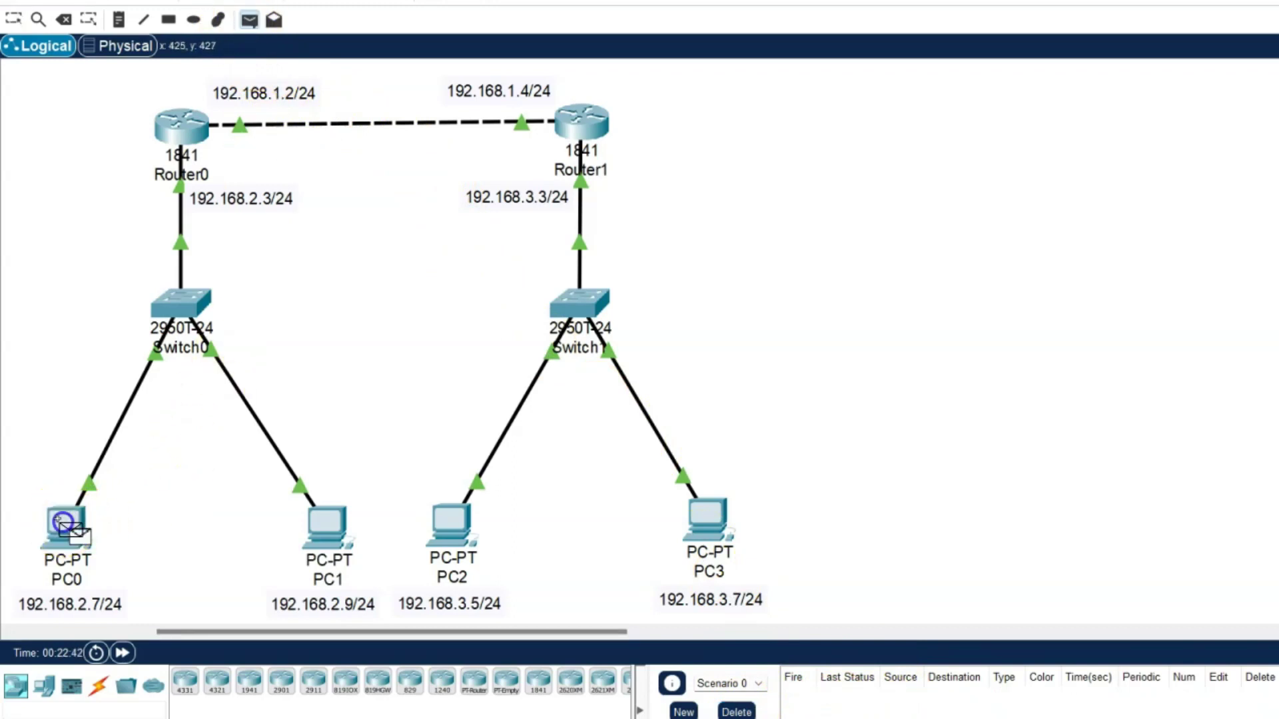
left_click(450, 523)
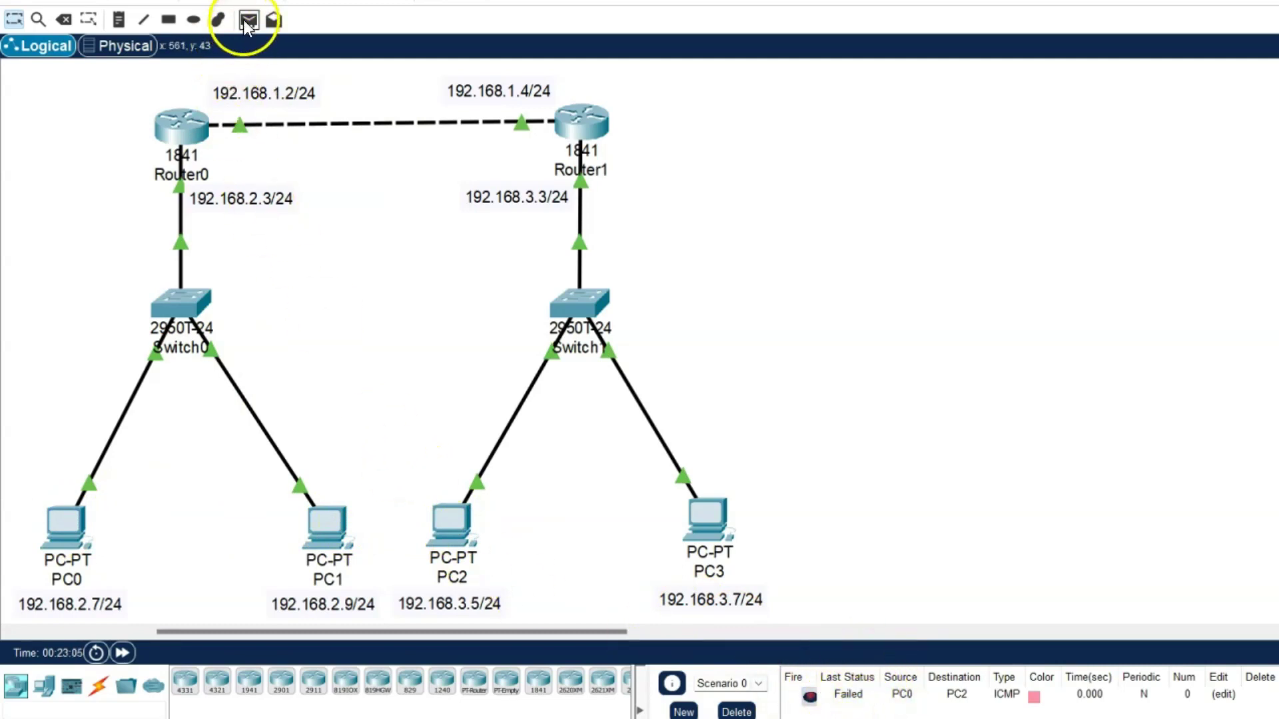
left_click(248, 21)
left_click(327, 523)
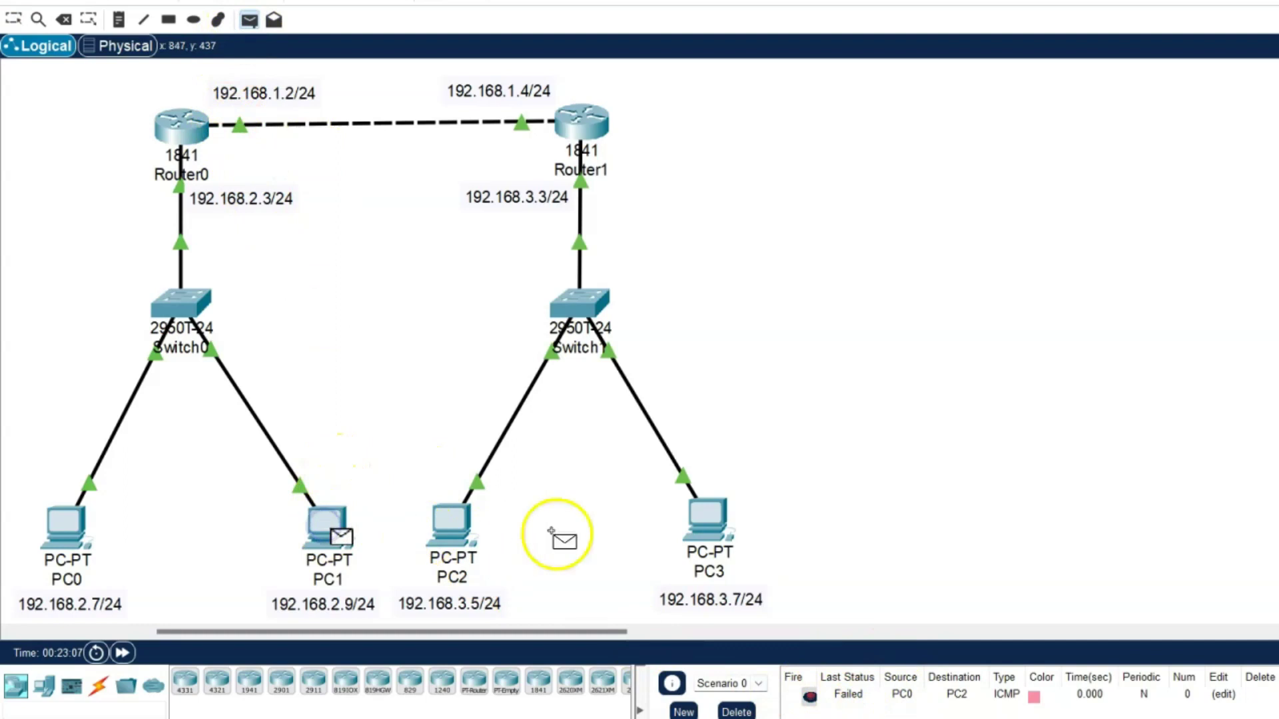
left_click(711, 516)
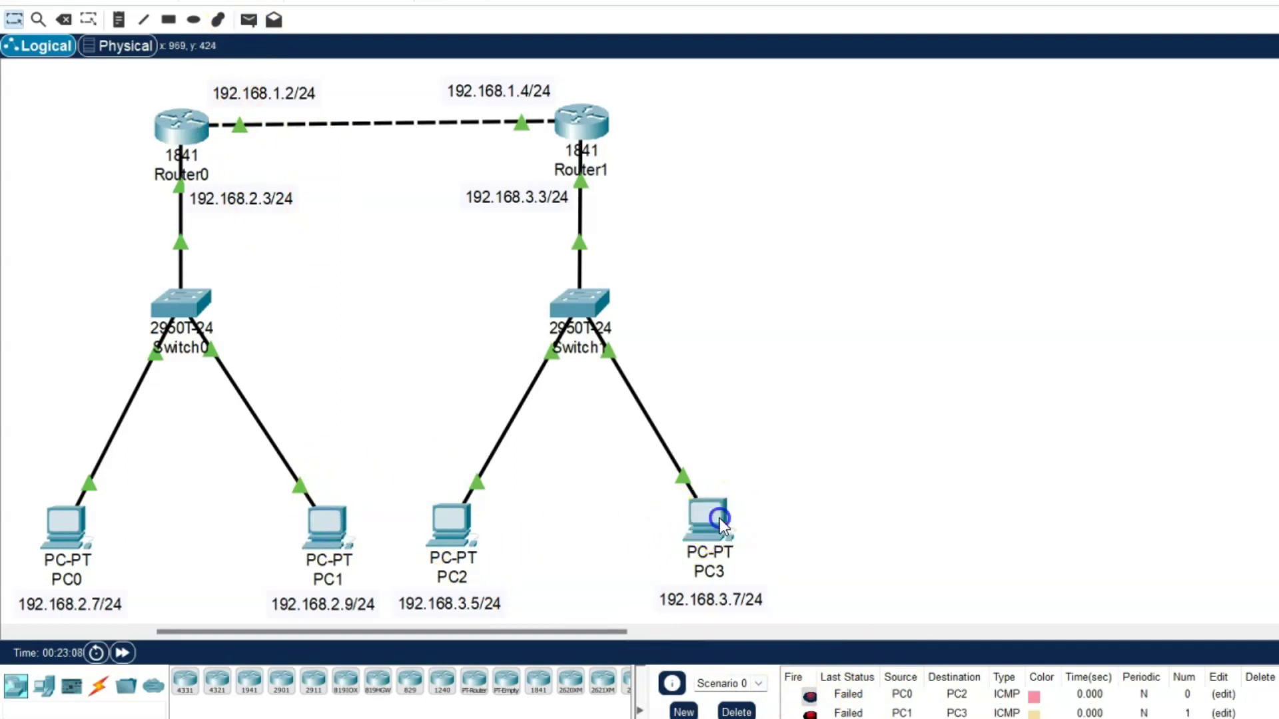
left_click(863, 681)
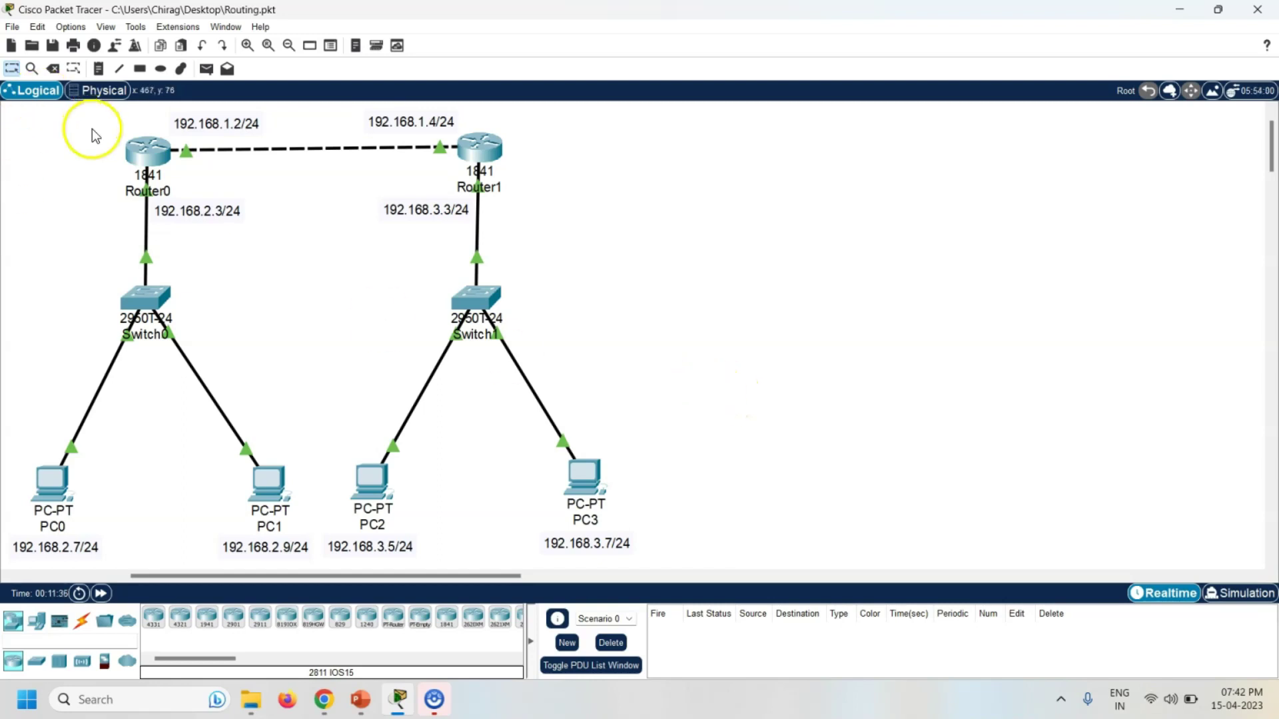
Step: Add network 192.168.1.0 to Router0's RIP routing
left_click(141, 153)
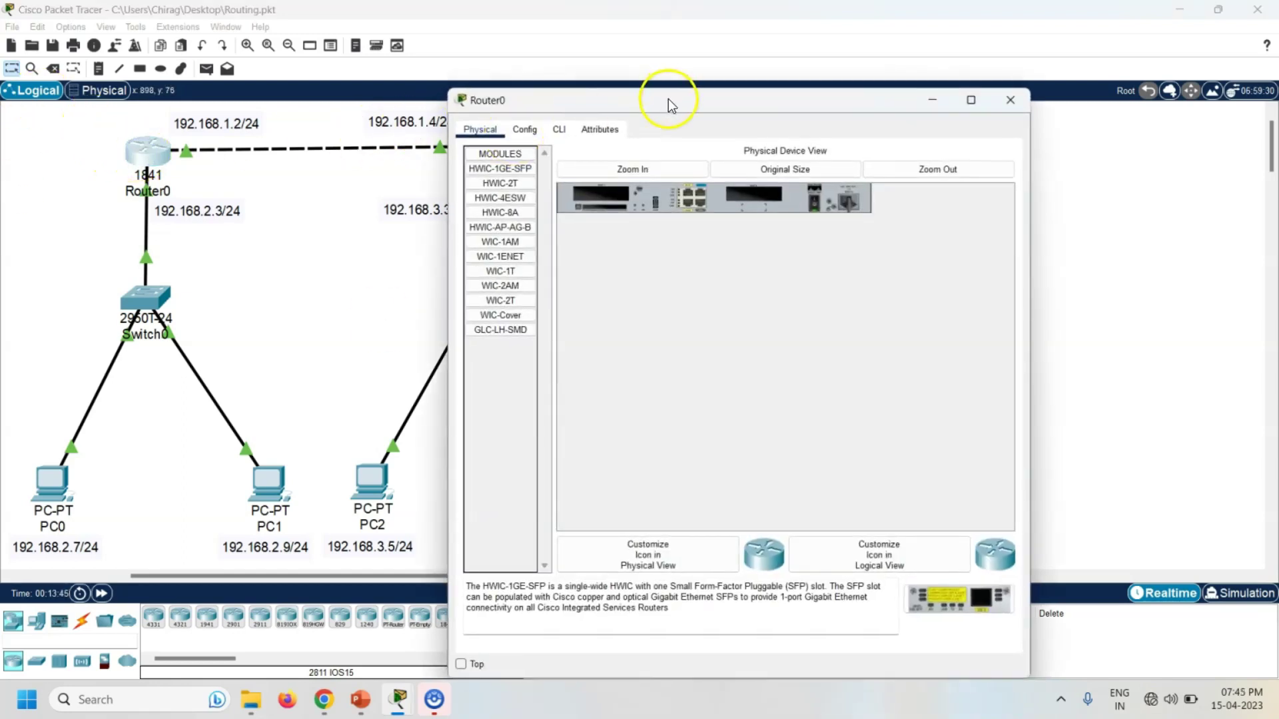
left_click_drag(668, 102, 868, 86)
left_click(724, 116)
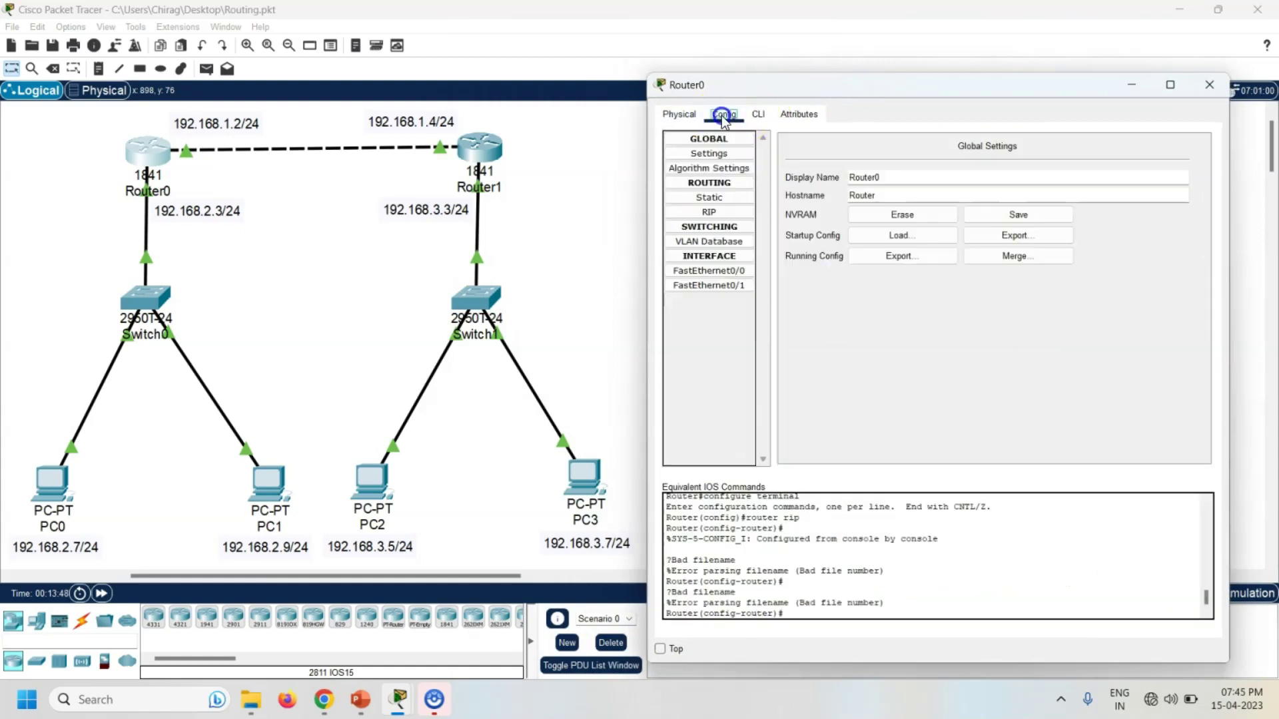
left_click(710, 212)
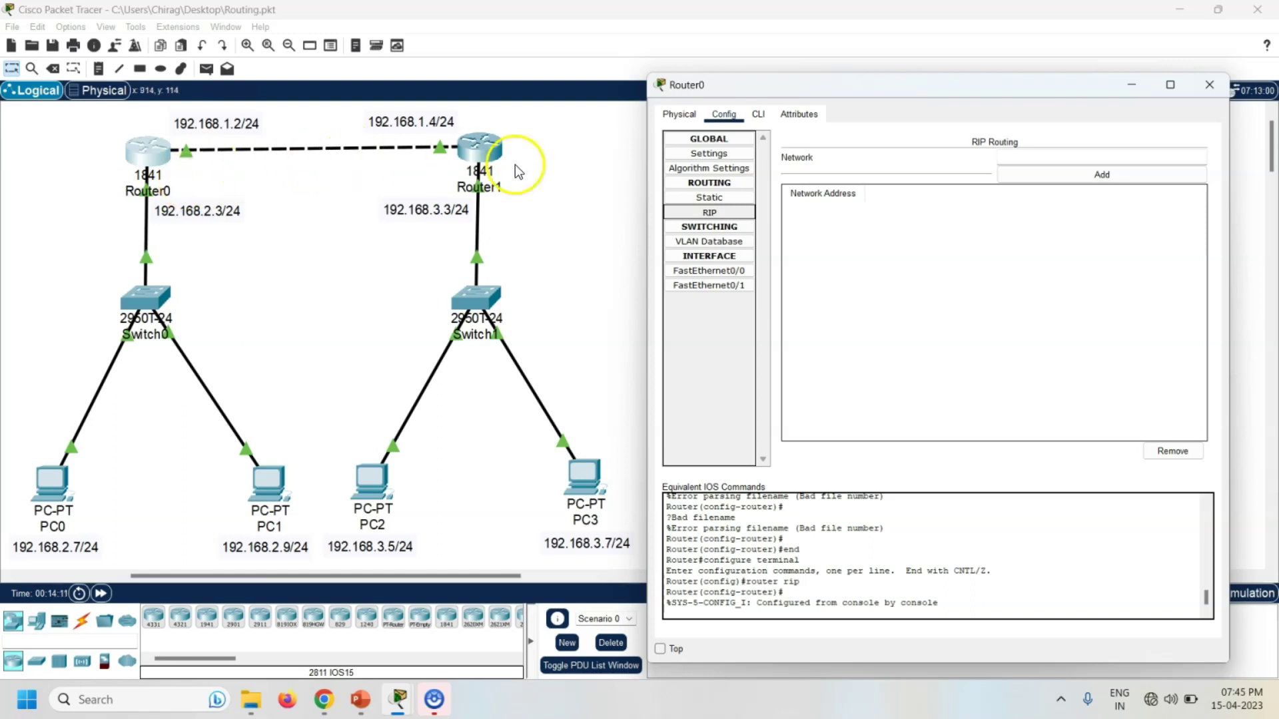
left_click(1034, 156)
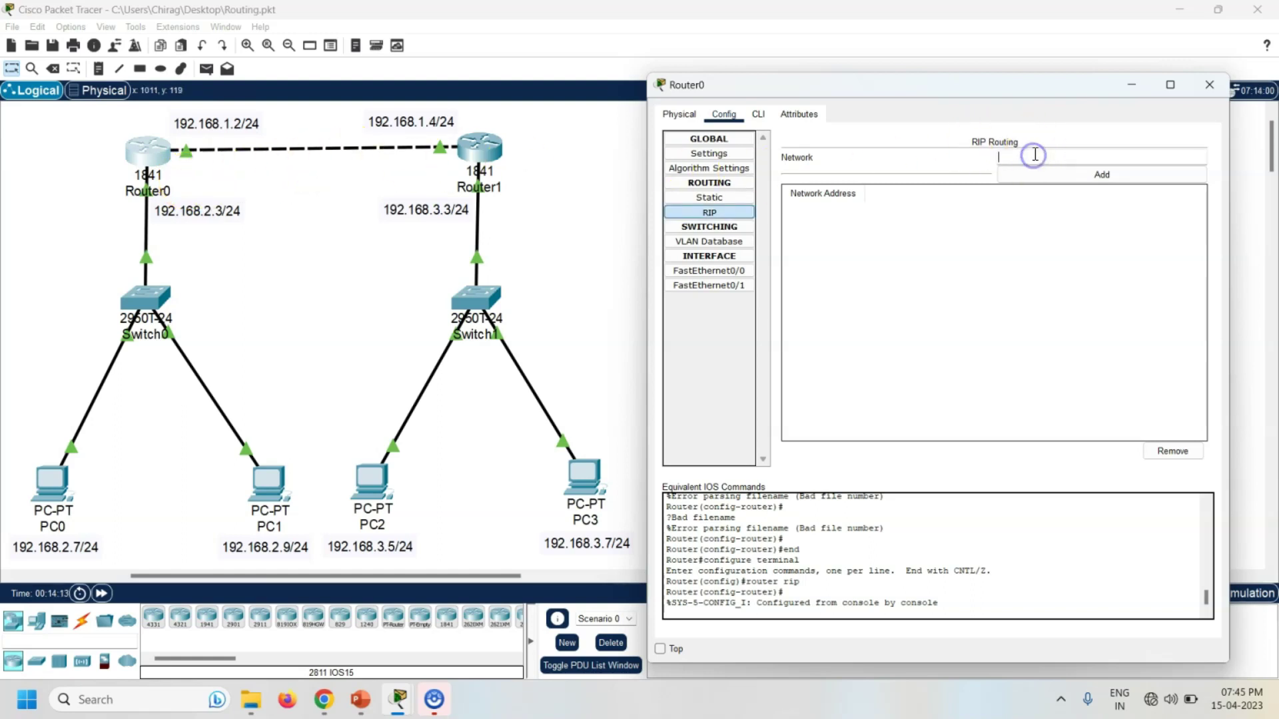
type("192.168.1.0")
left_click(1098, 174)
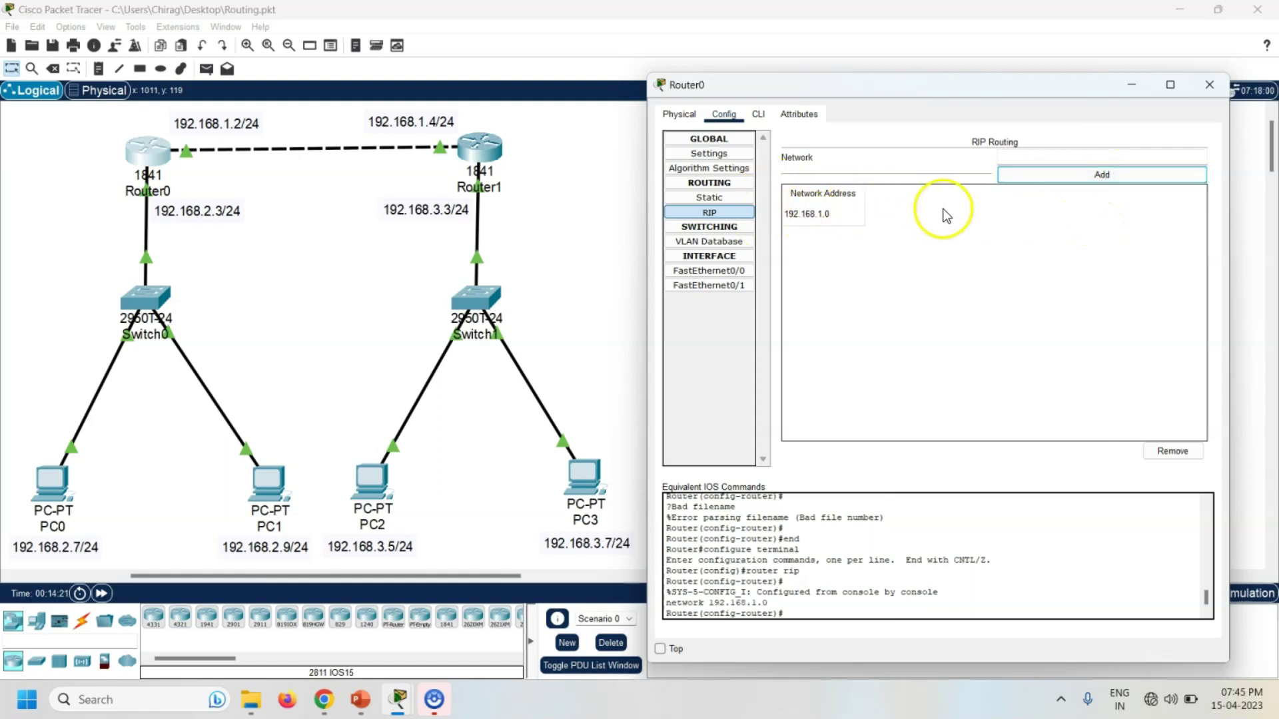
Step: Add RIP network 192.168.2.0 and save Router0's configuration to NVRAM
left_click(1019, 158)
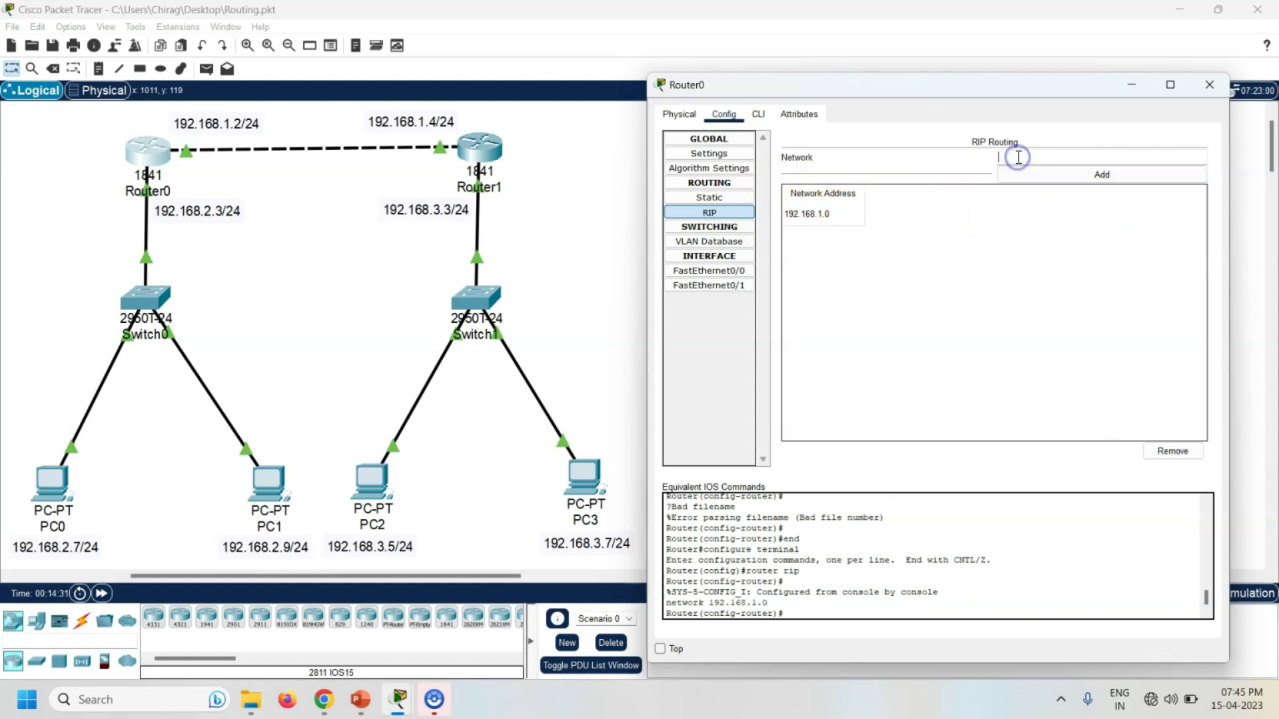
type("192.168.2.0")
left_click(1110, 172)
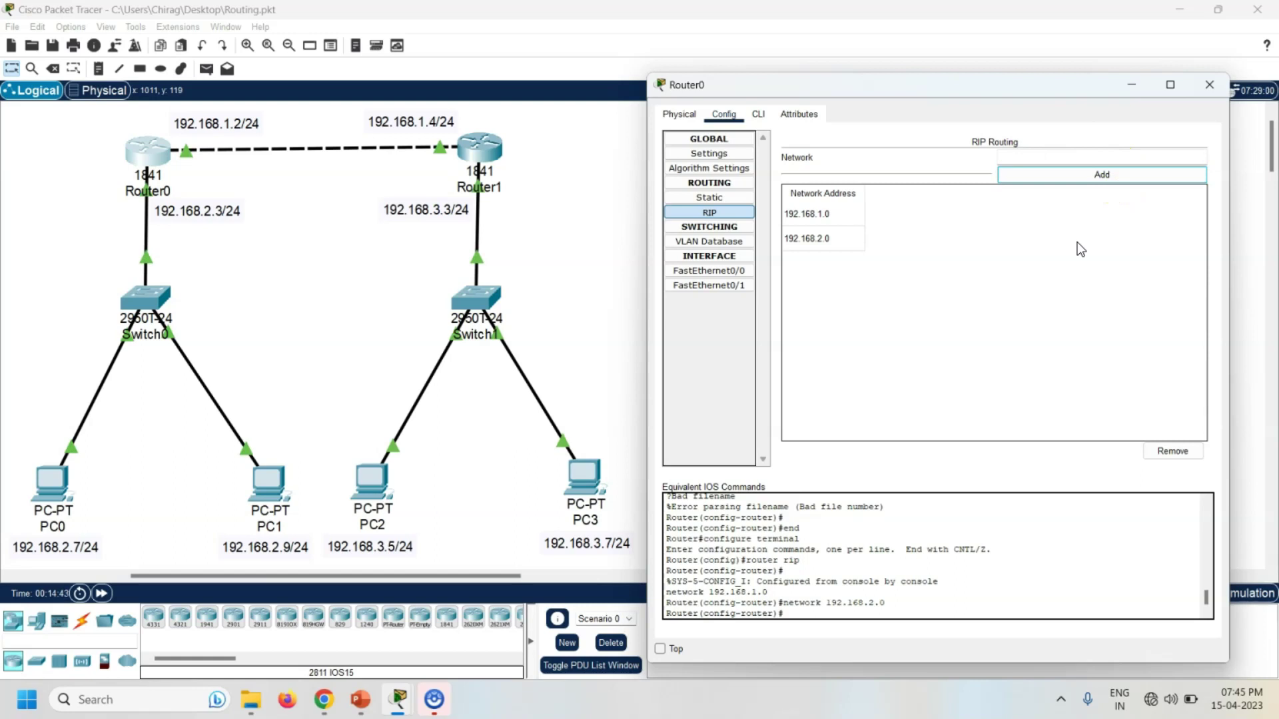
left_click(709, 153)
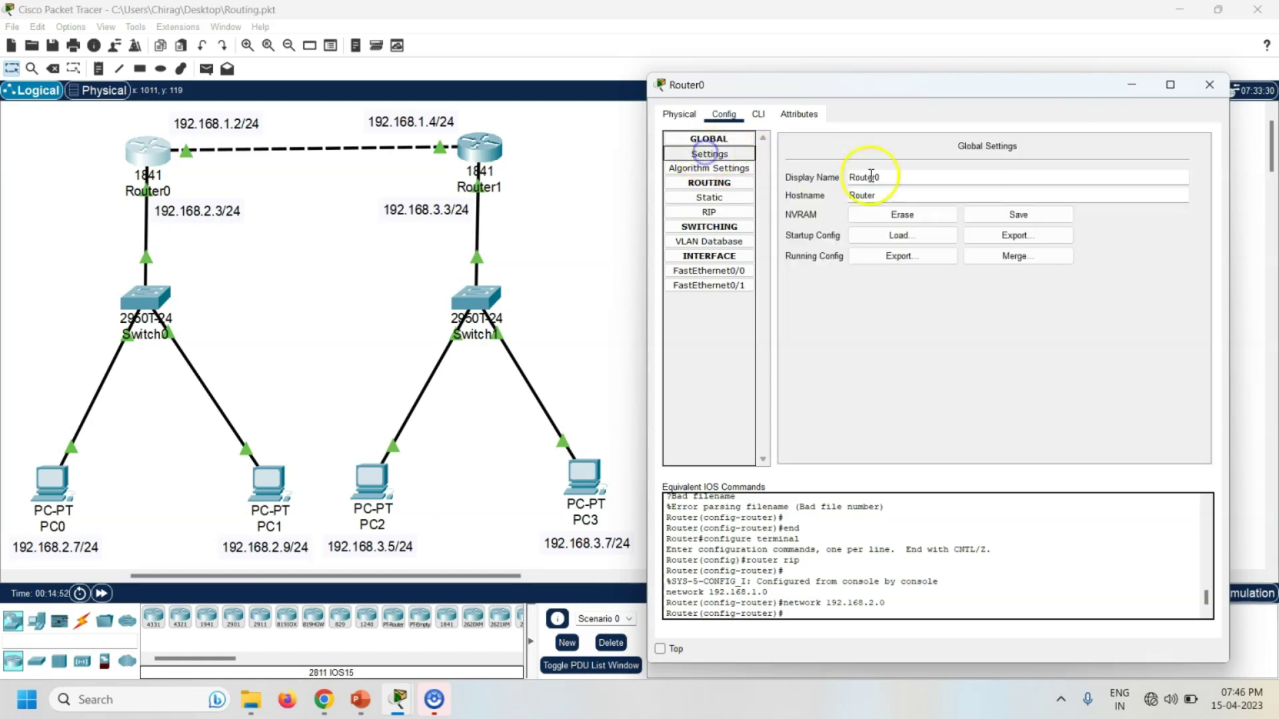
left_click(1018, 214)
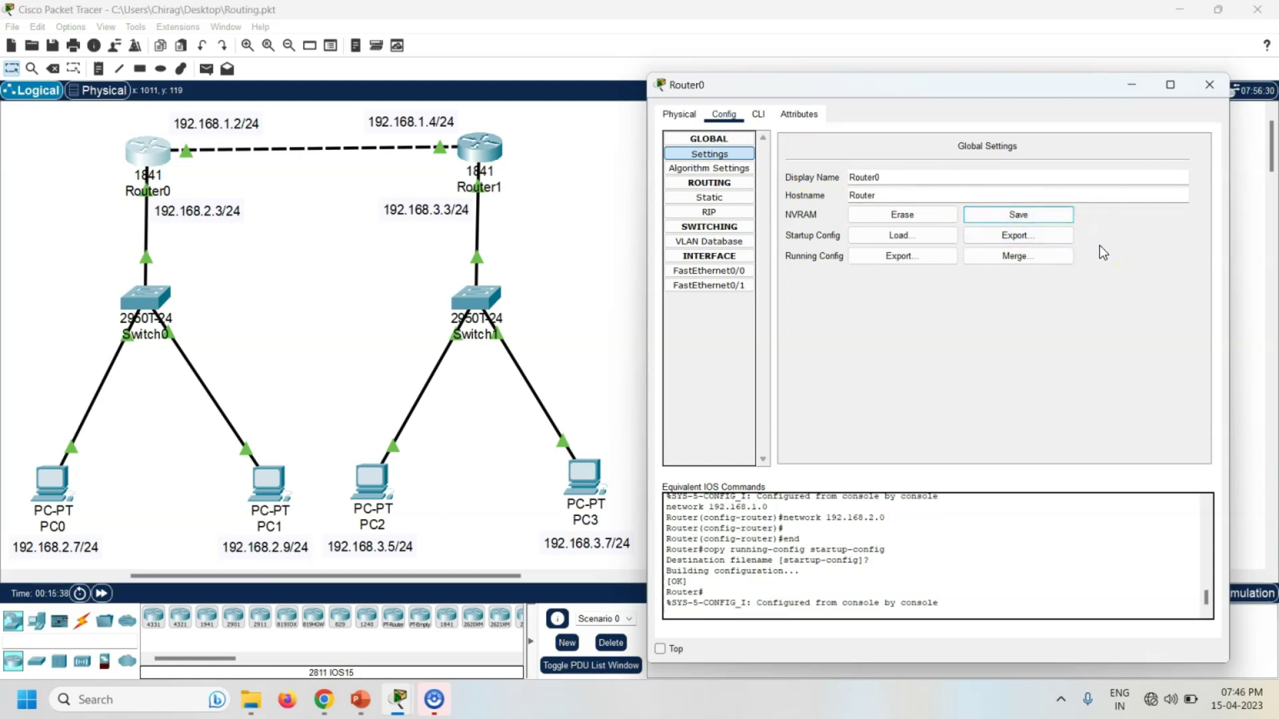
Step: Add network 192.168.1.0 to Router1's RIP routing
left_click(1206, 86)
left_click(480, 148)
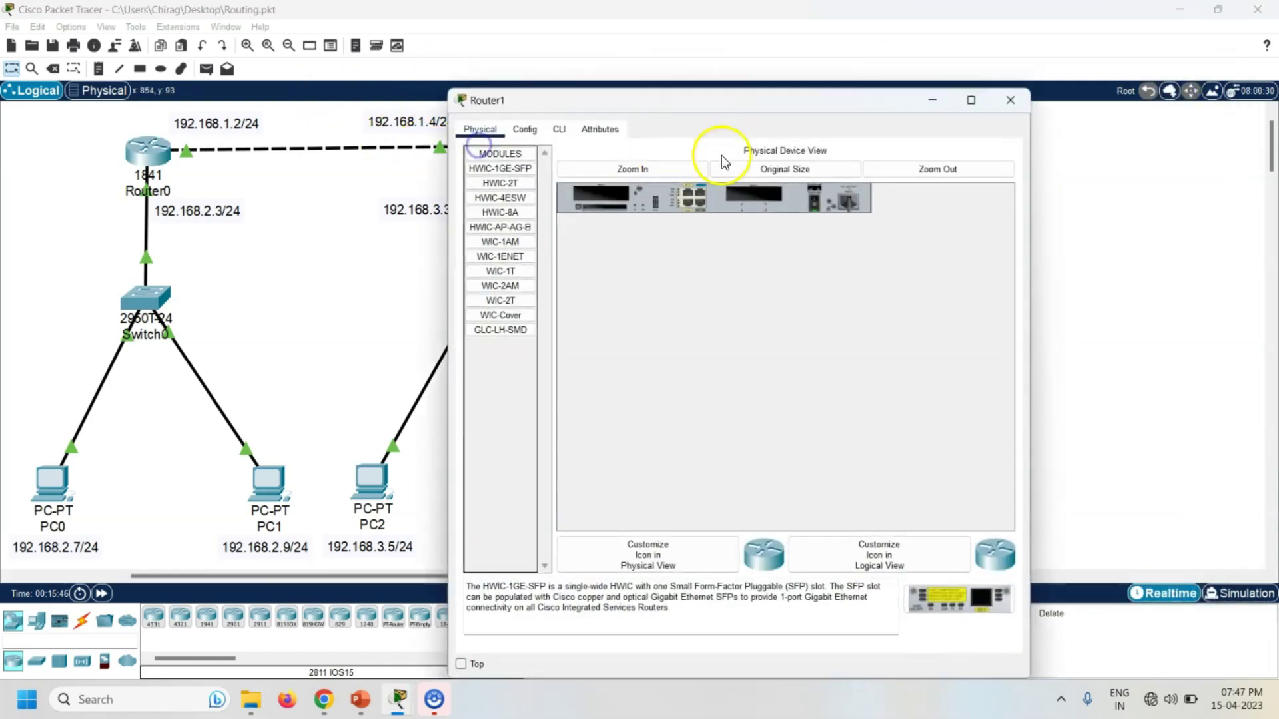
left_click_drag(694, 99, 881, 78)
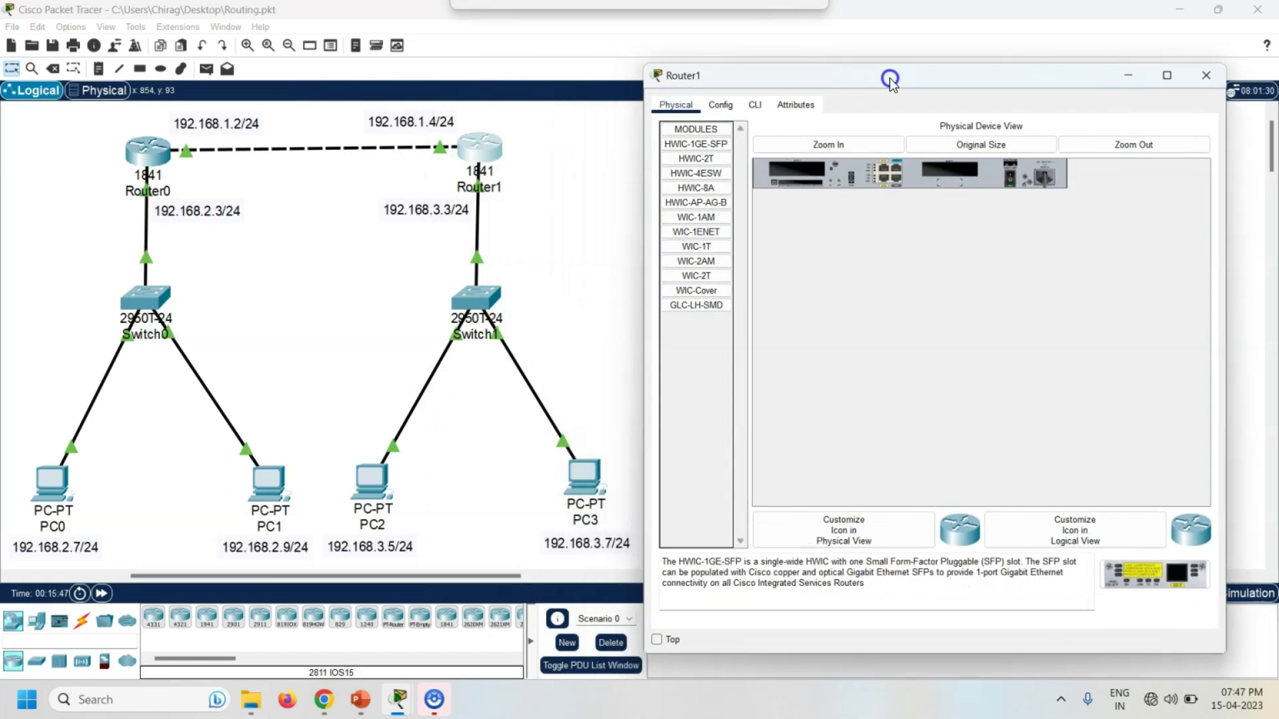
left_click(713, 104)
left_click(693, 204)
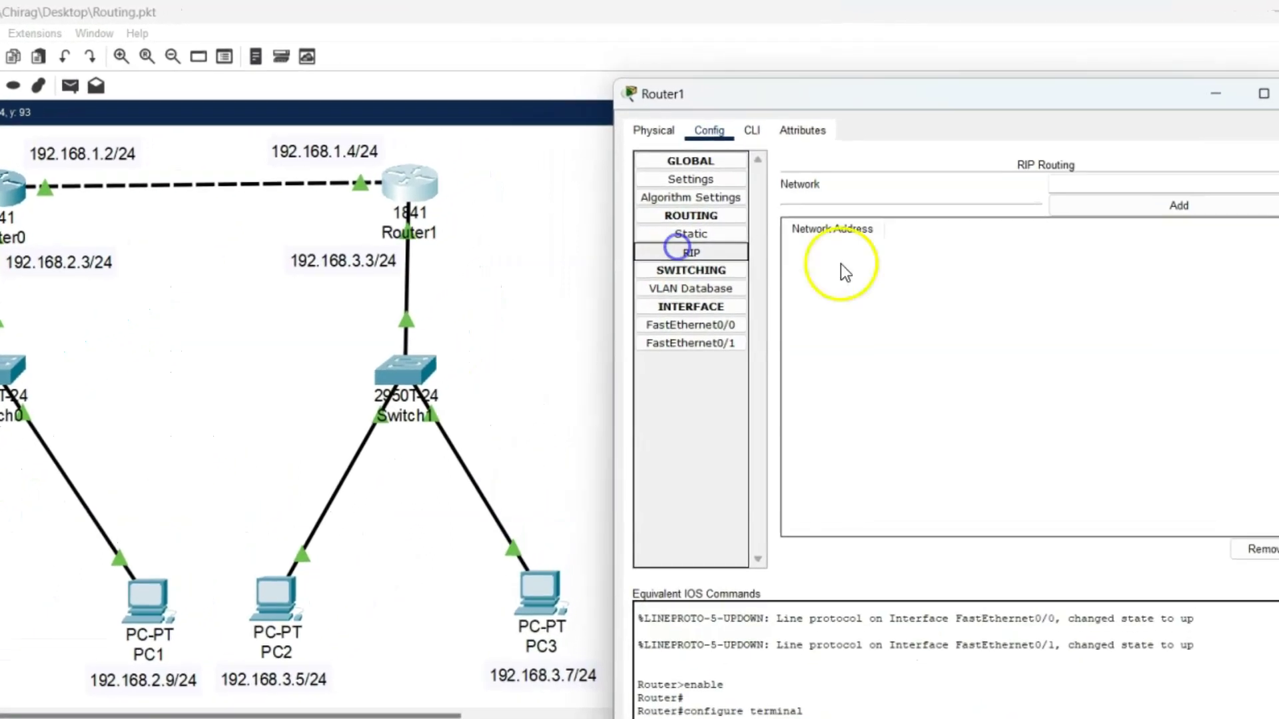
left_click(1017, 157)
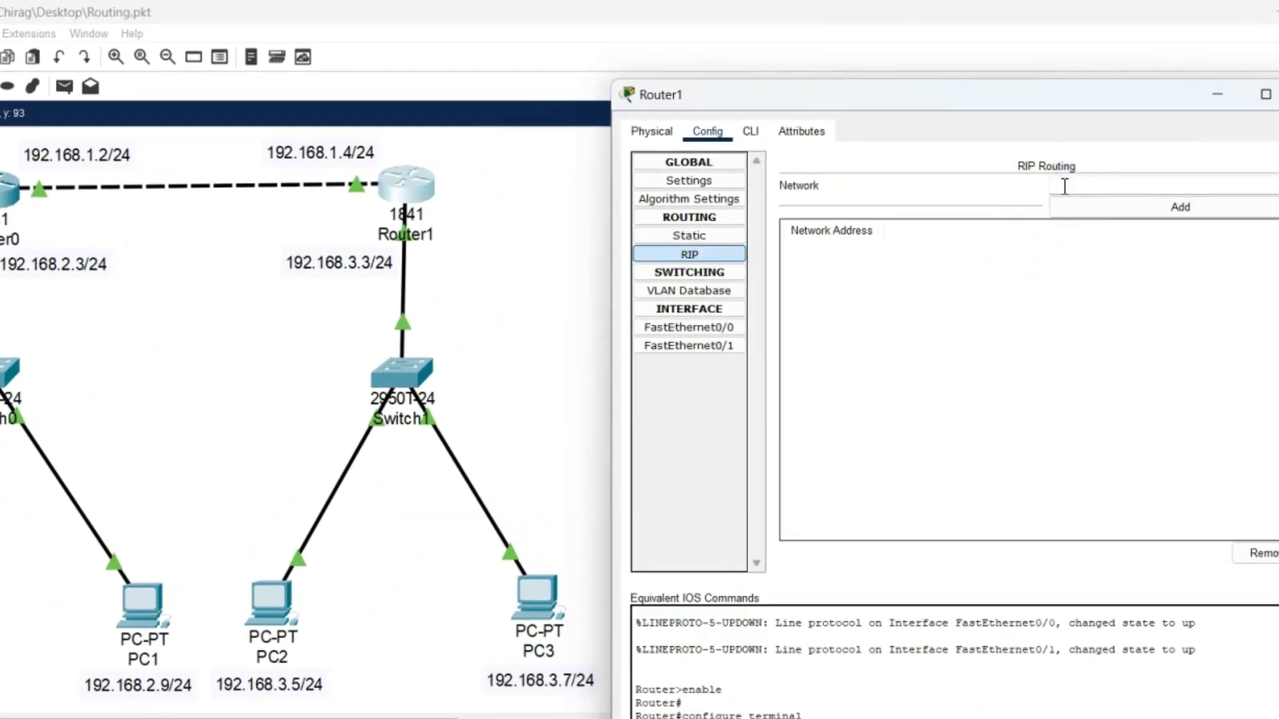
type("192.168.1.0")
left_click(1146, 212)
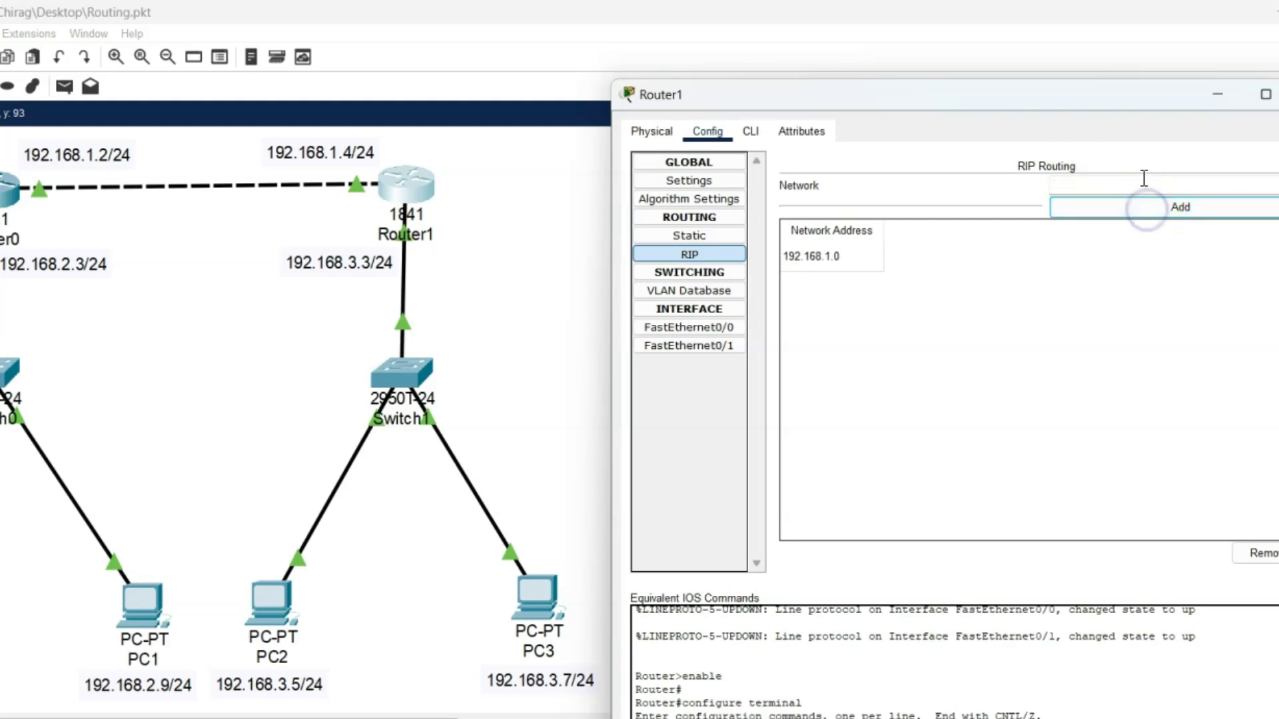
Step: Add RIP network 192.168.3.0 and save Router1's configuration to NVRAM
left_click(1143, 178)
type("192")
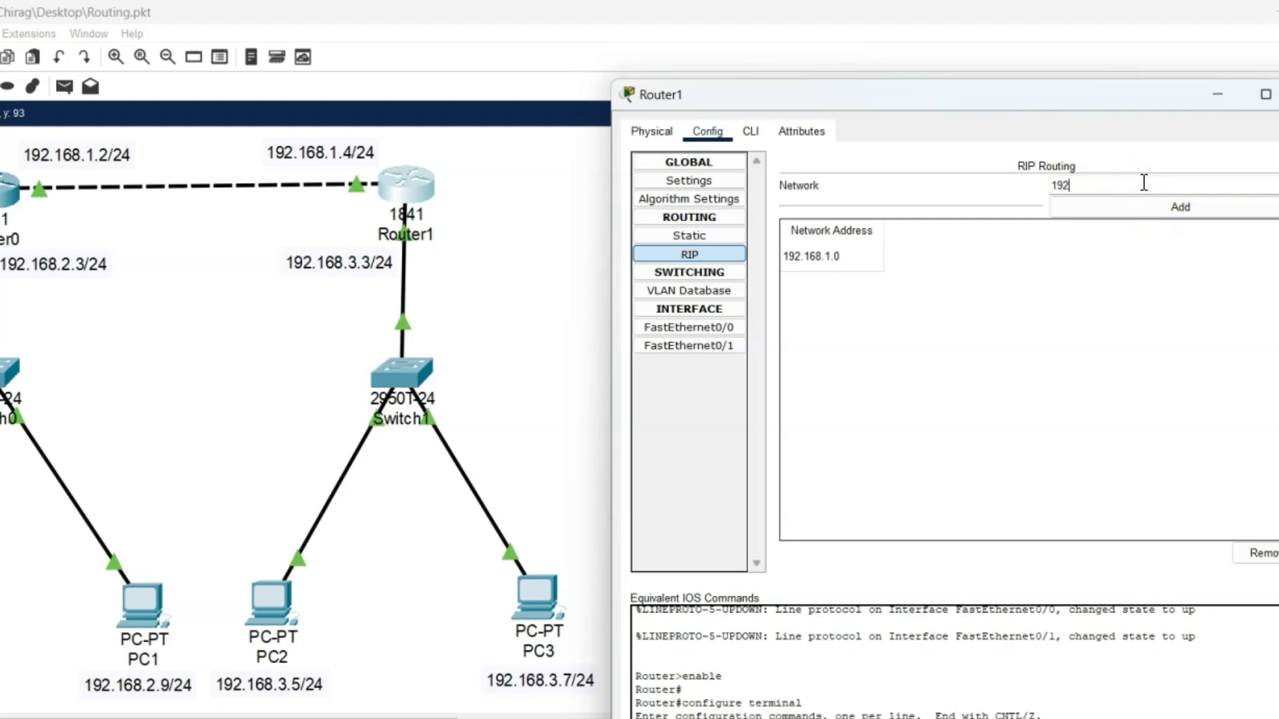
type(".168.3.0")
left_click(1187, 211)
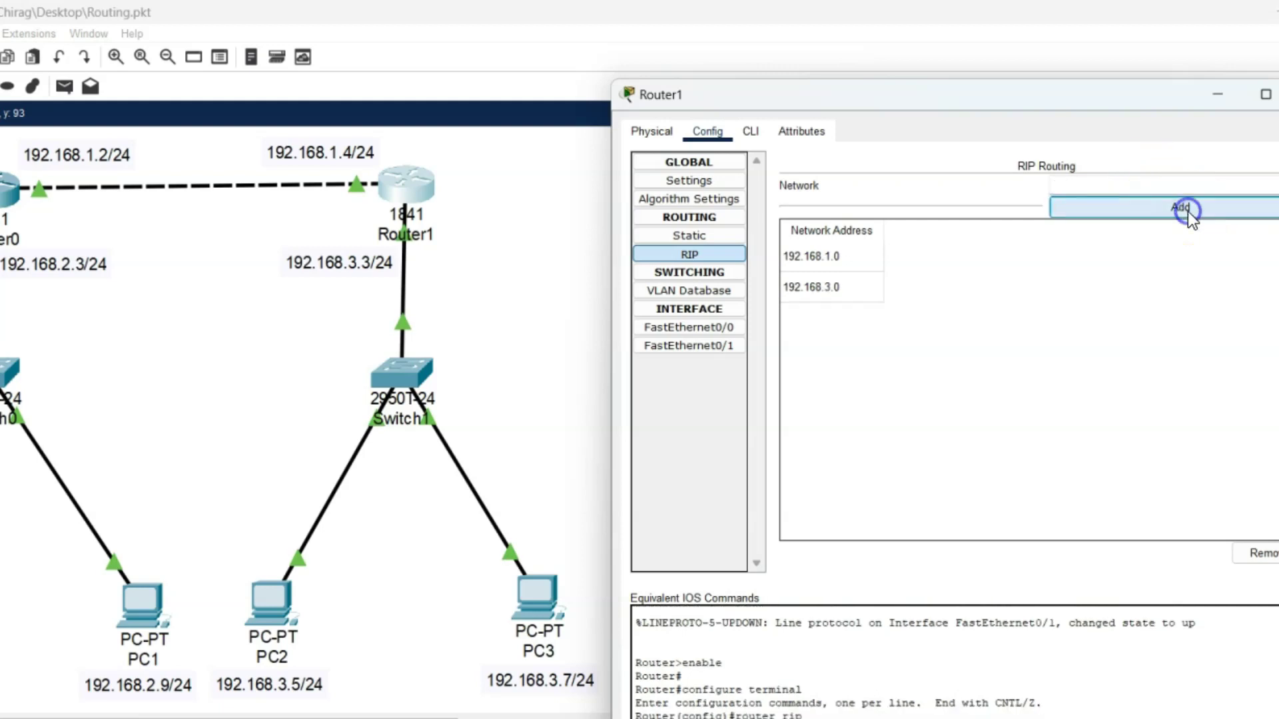
left_click(666, 180)
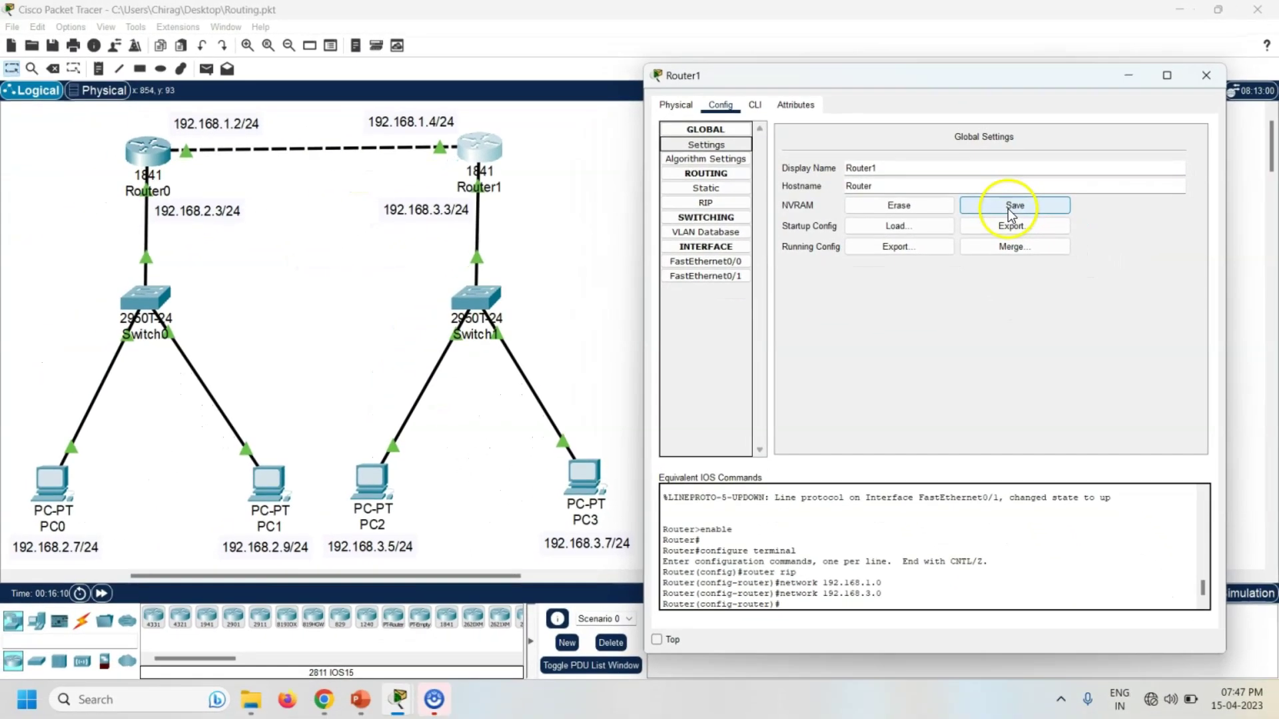
left_click(1069, 261)
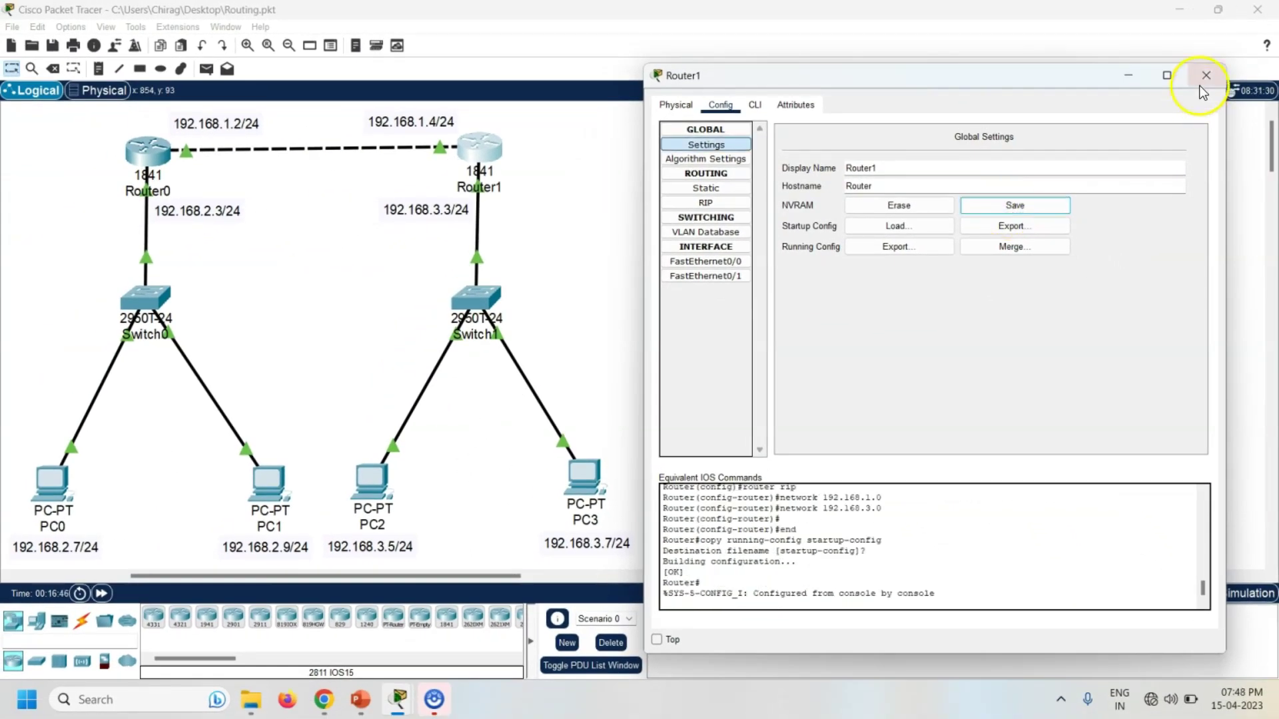
Step: Ping PC2 at 192.168.3.5 from PC0's command prompt
left_click(1205, 76)
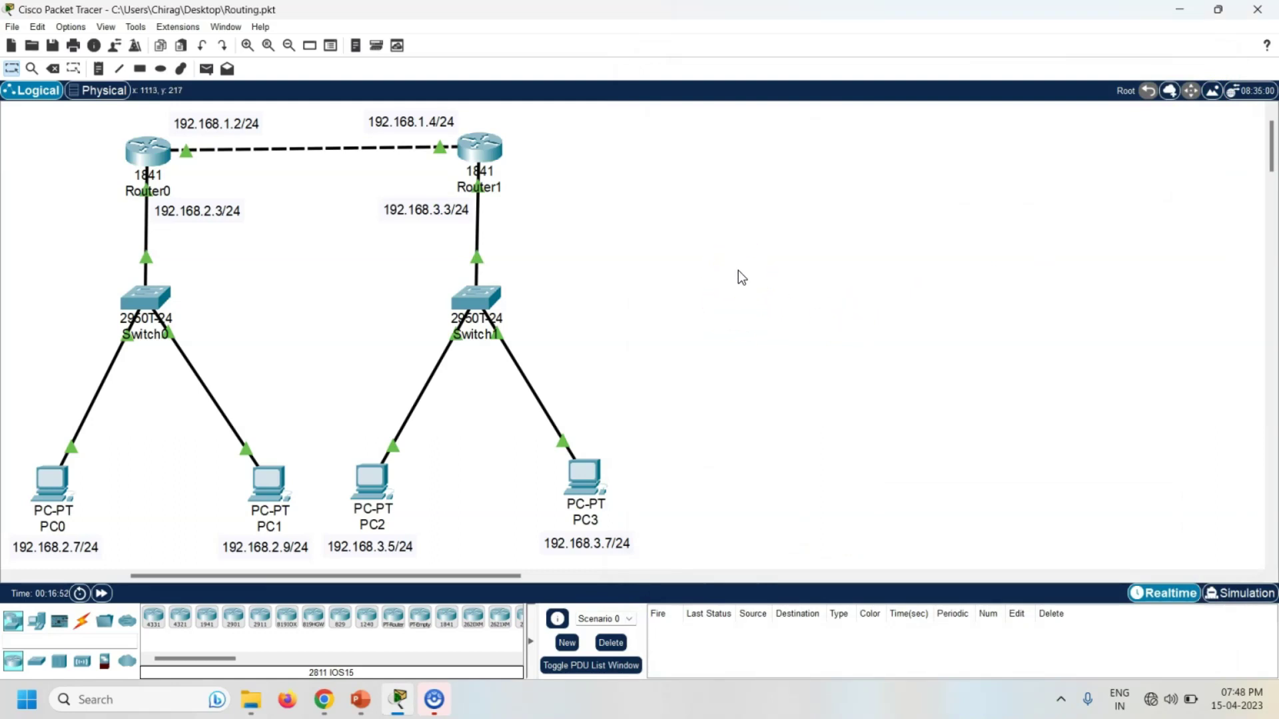
left_click(52, 480)
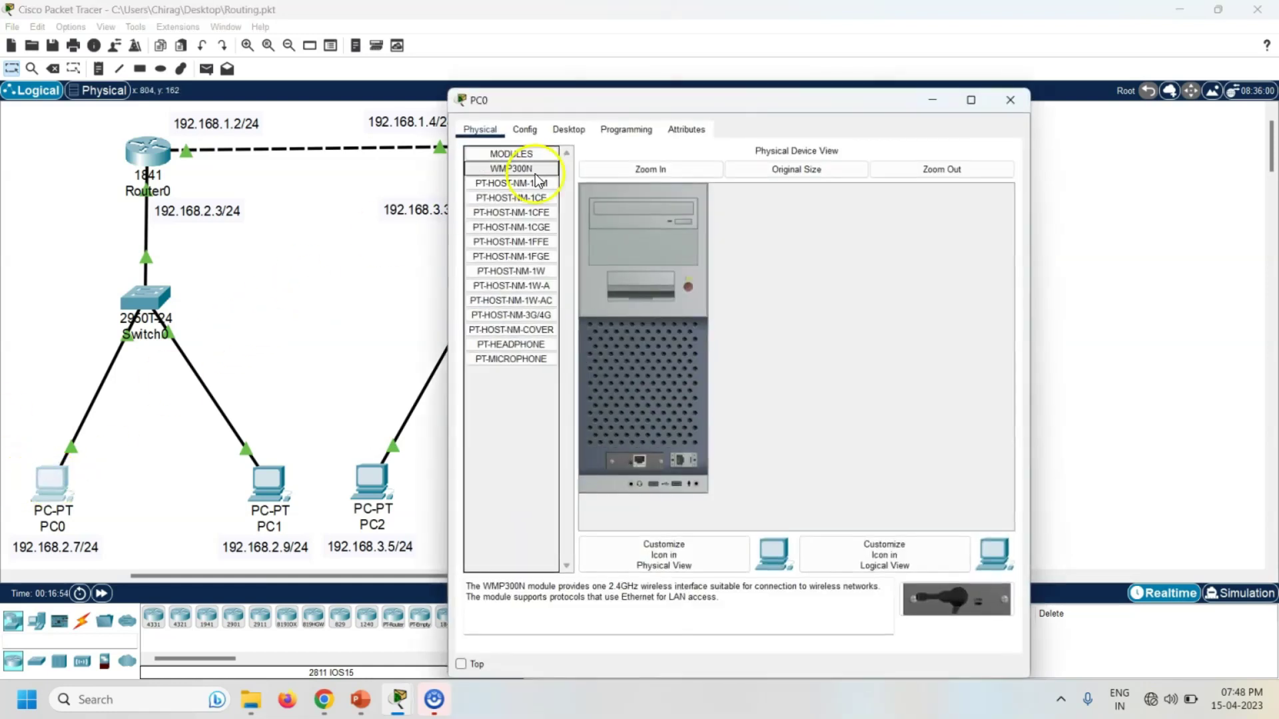
left_click(568, 129)
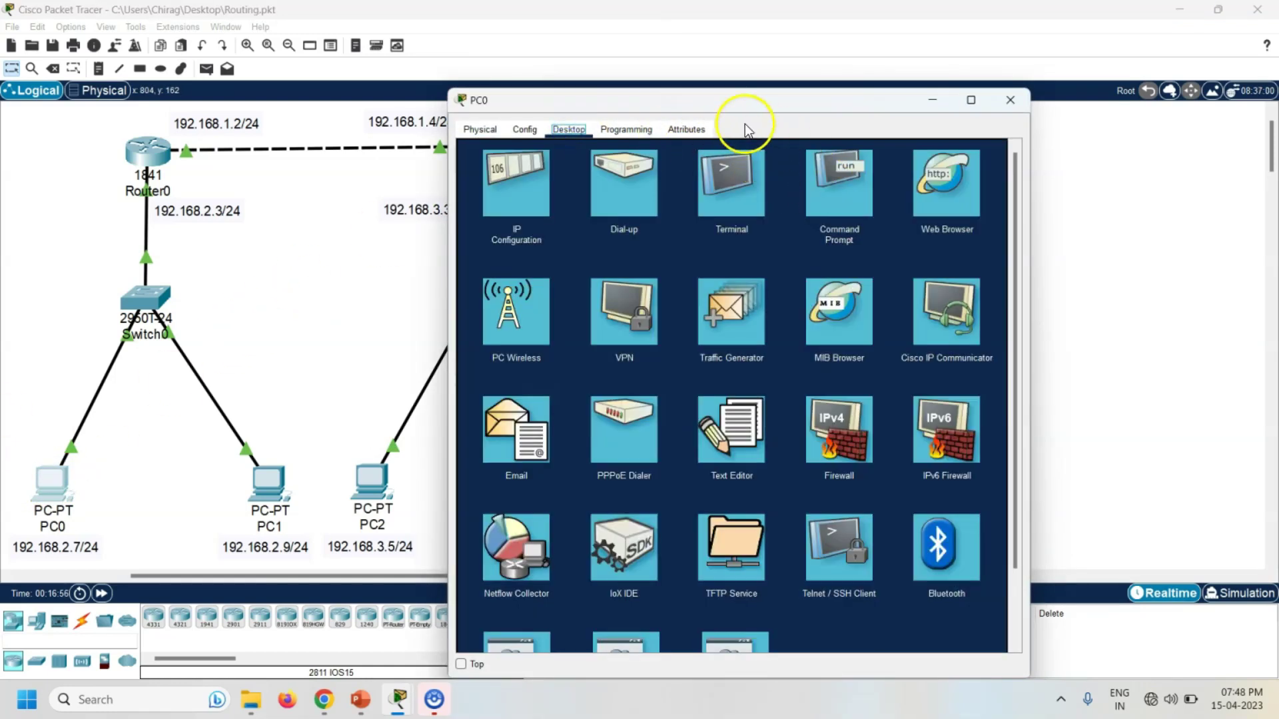
left_click_drag(698, 100, 880, 81)
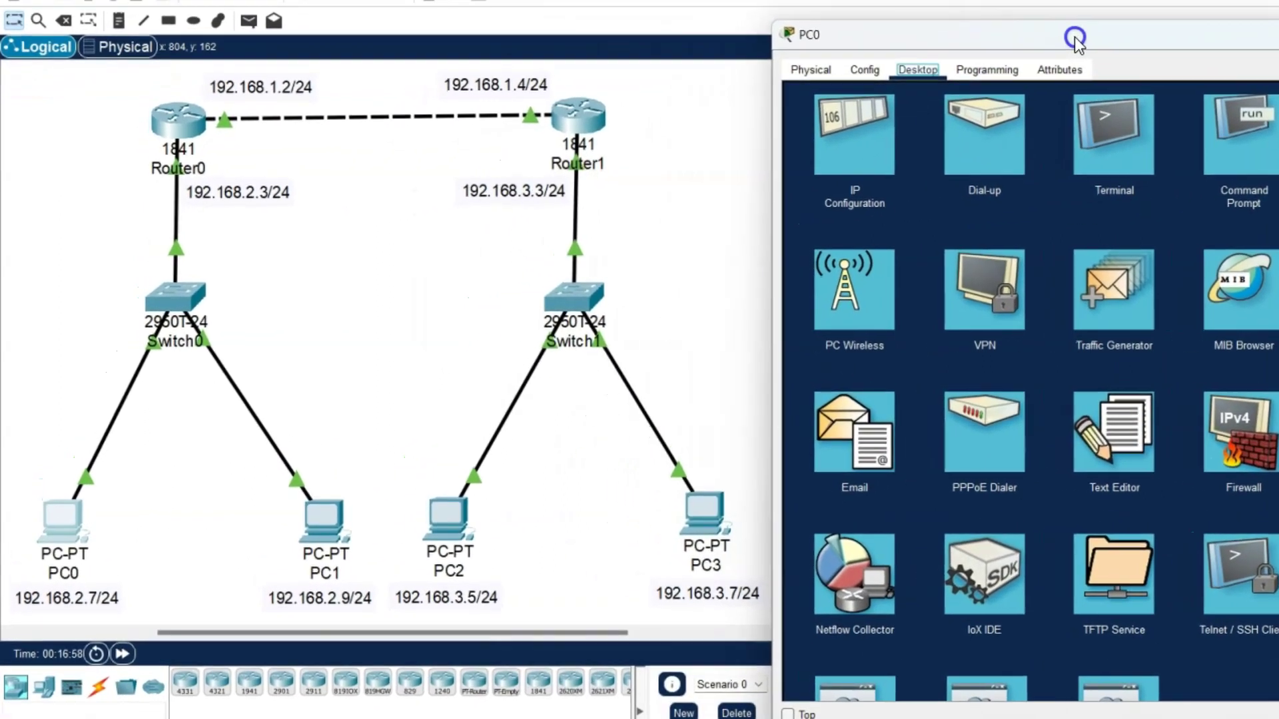
left_click(1191, 138)
type("ping")
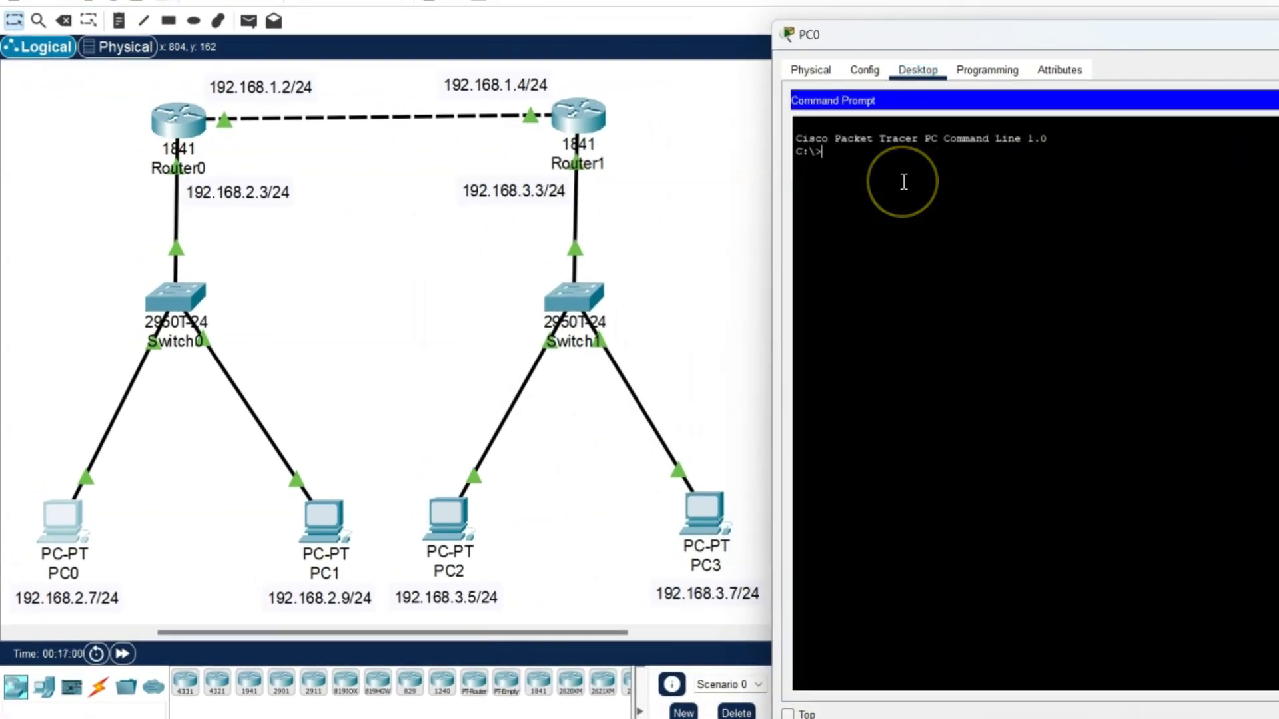
type(" 19")
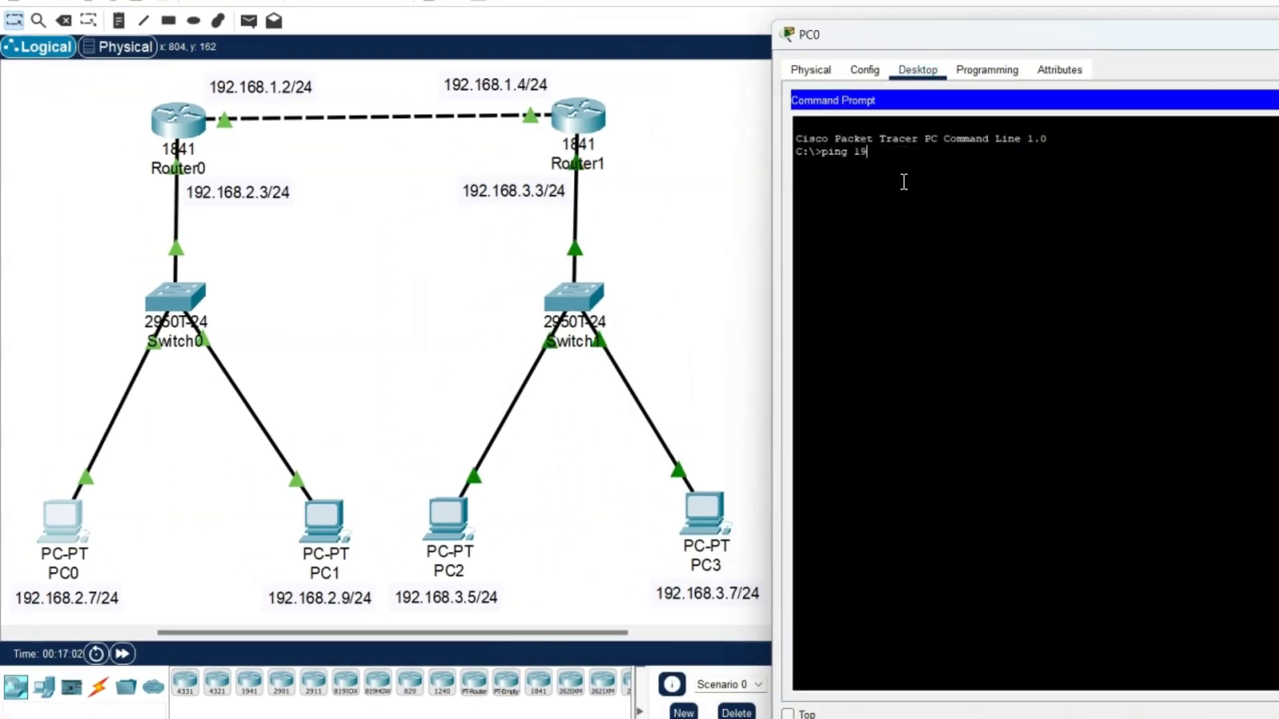
type("2.16")
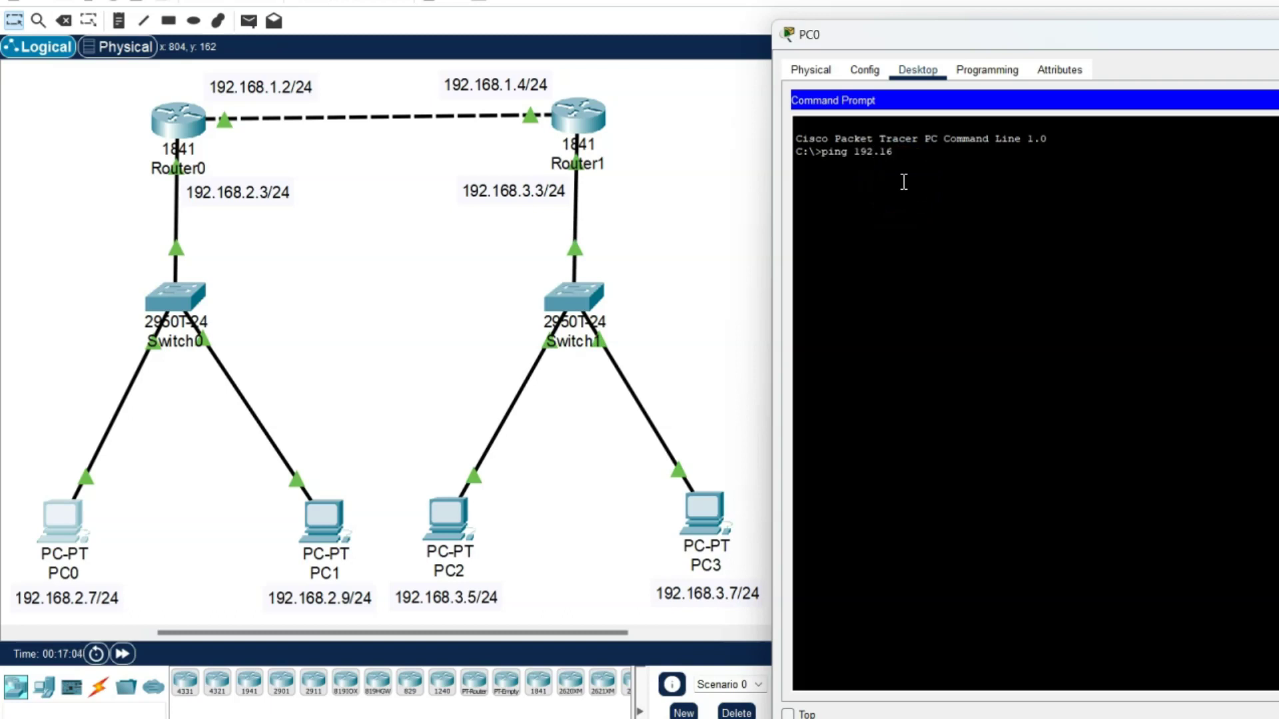
type("8.3.5")
key("Return")
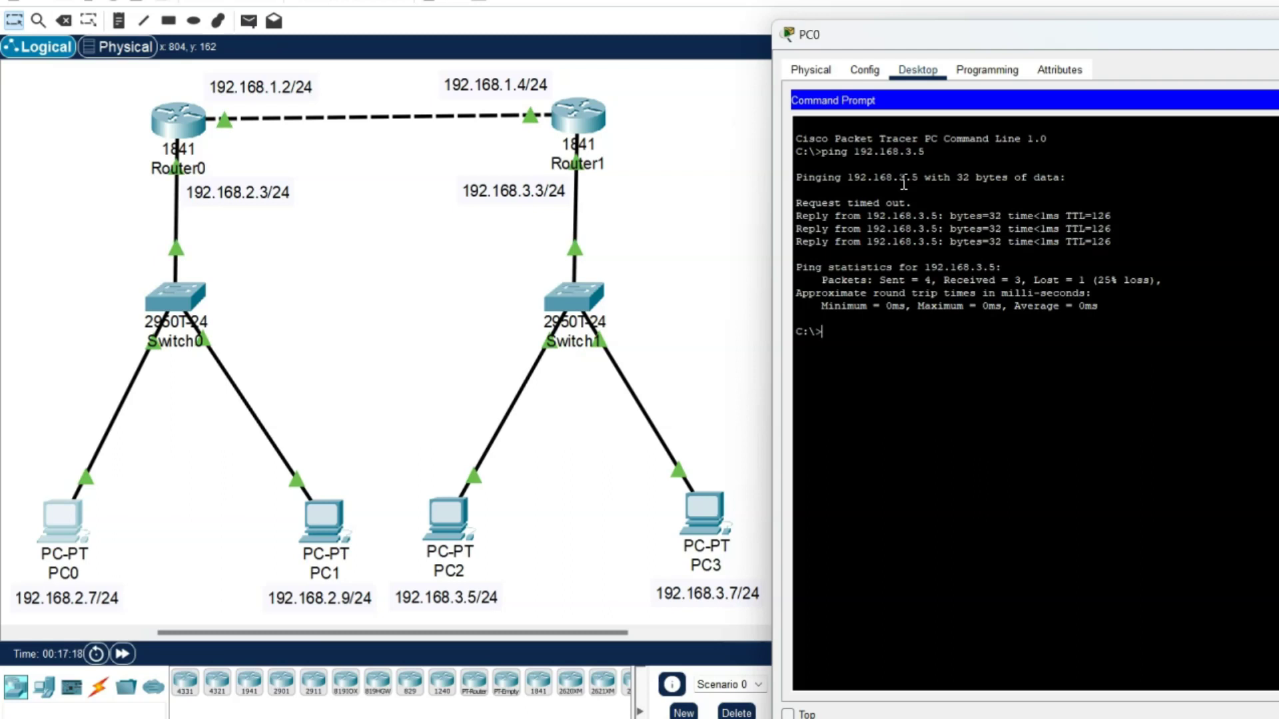
Step: Ping PC3 at 192.168.3.7 from PC0, getting 3 of 4 replies
type("ping 192.168.3.7")
key("Return")
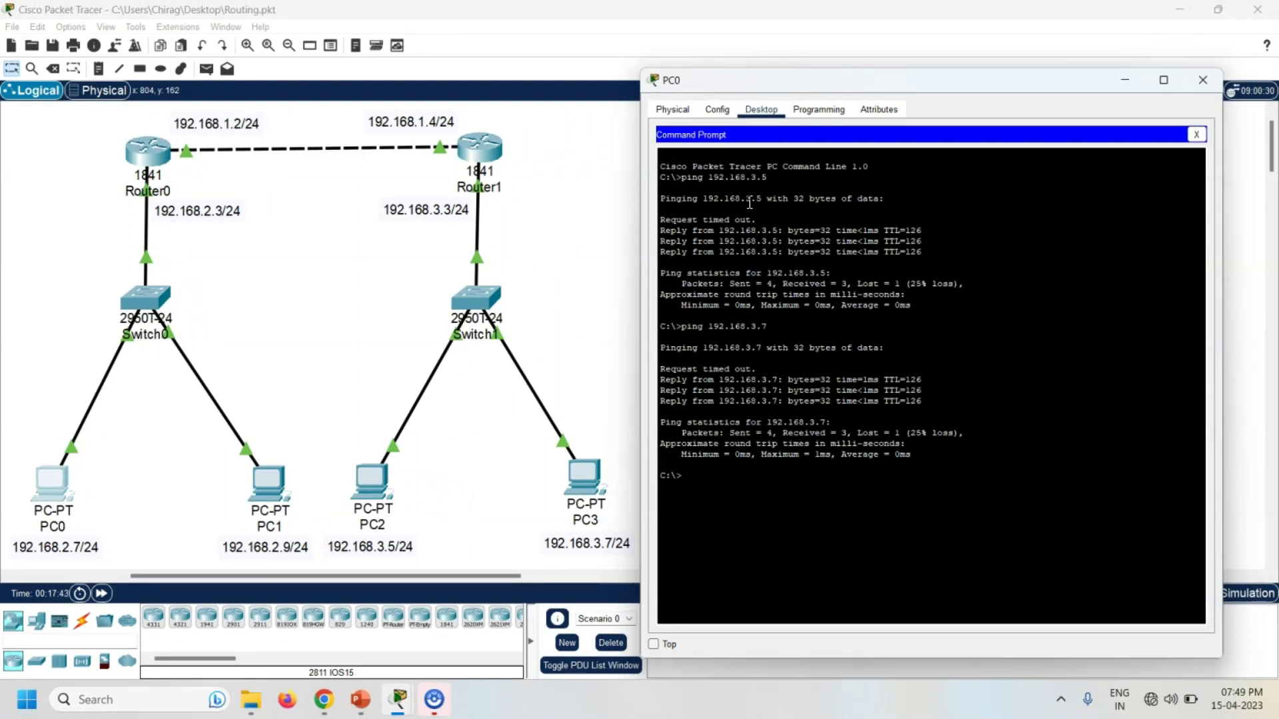
left_click(1202, 80)
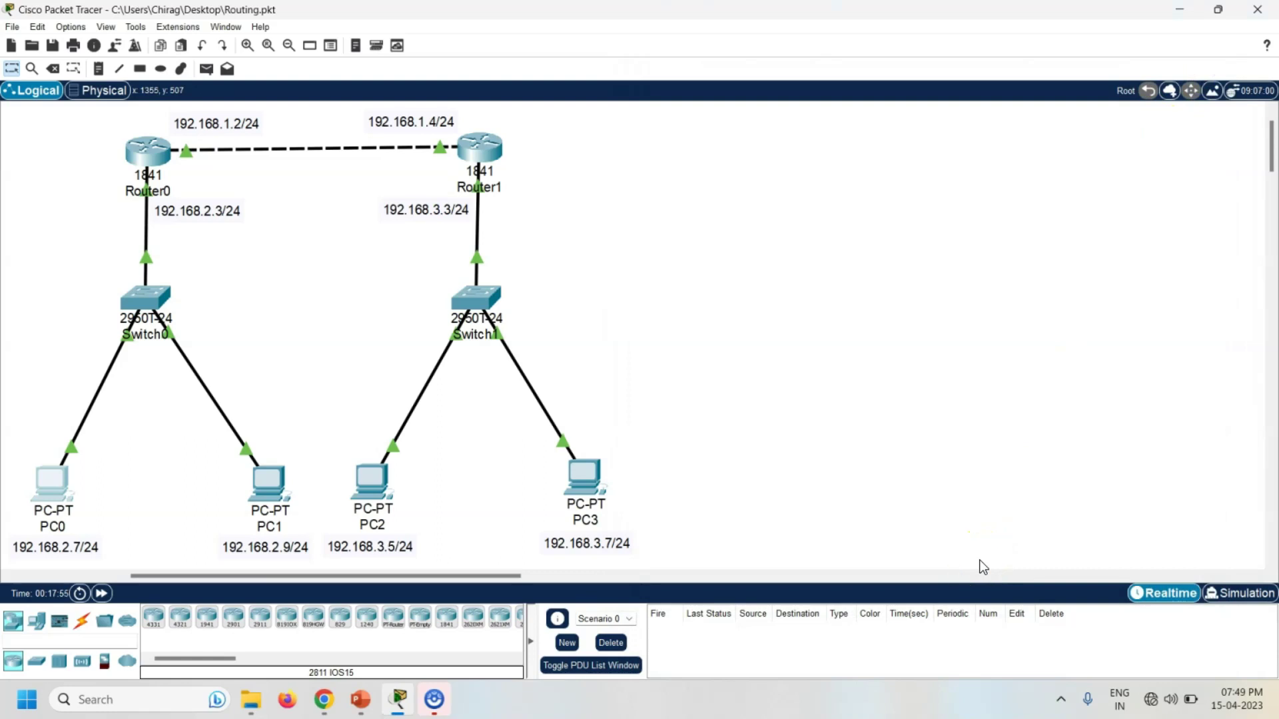
Step: From PC2's command prompt, run ping 192.168.2.7 and ping 192.168.2.9
left_click(371, 482)
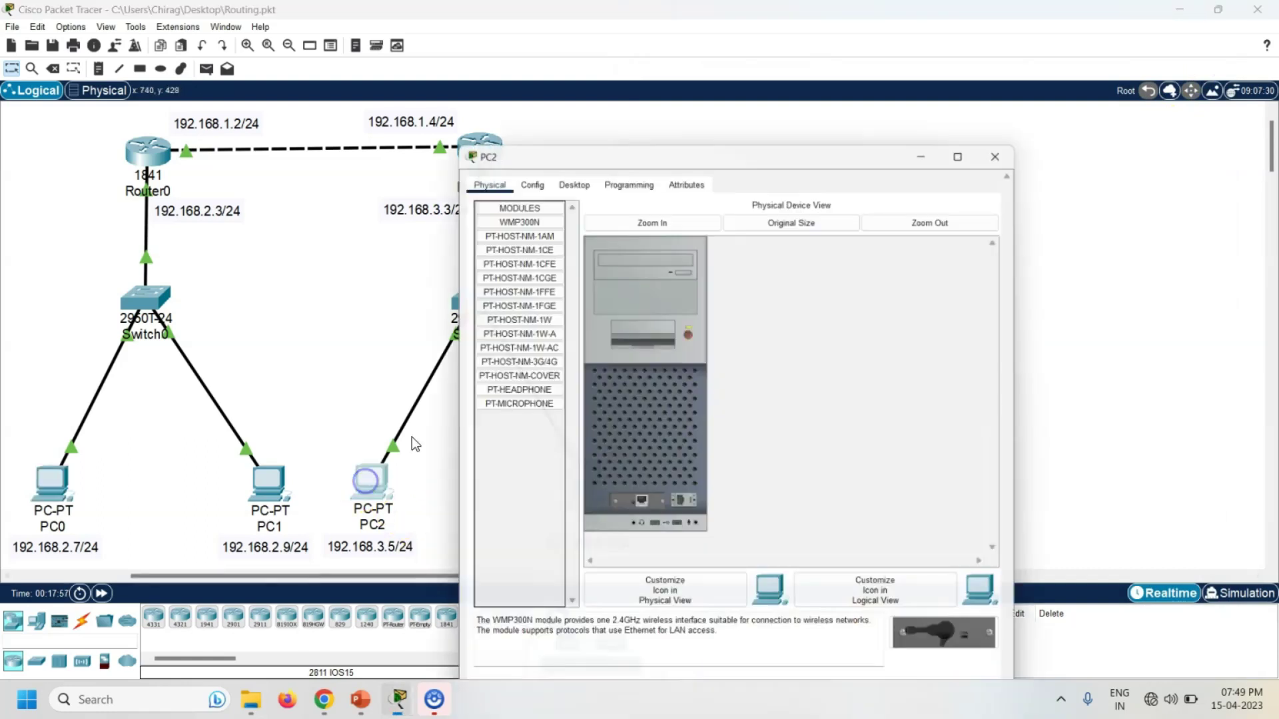
left_click_drag(686, 146, 882, 59)
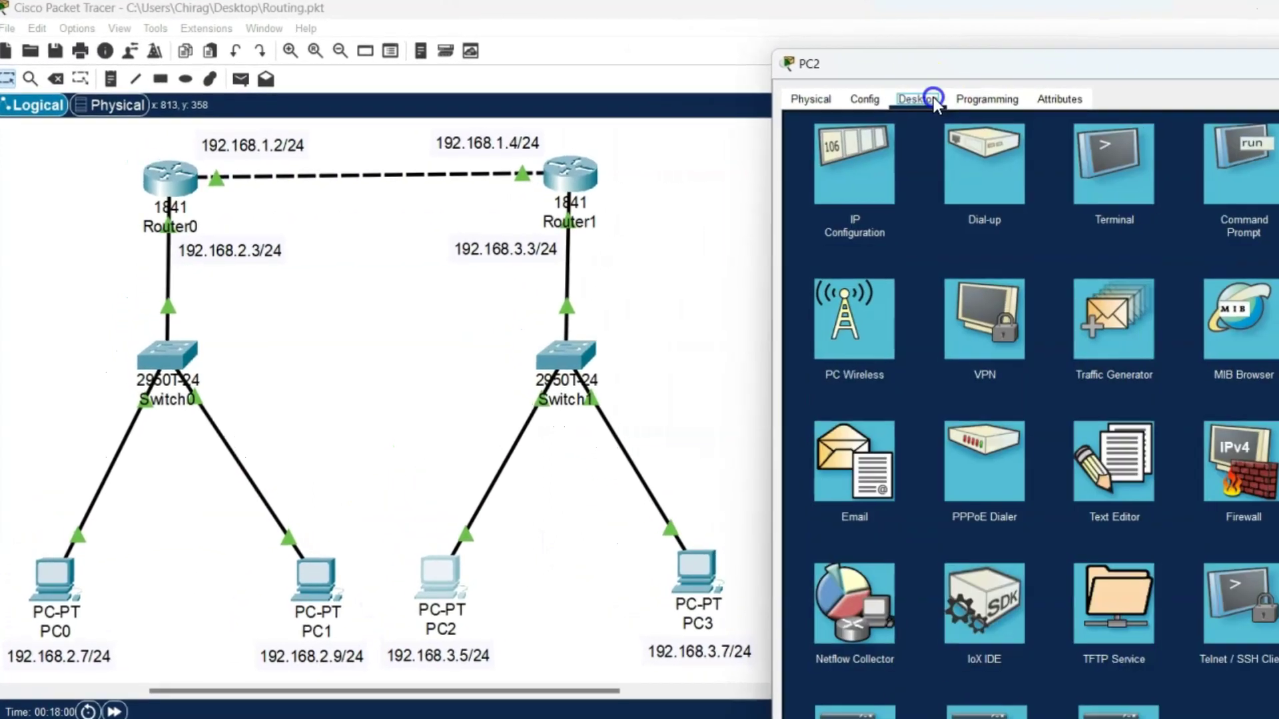
left_click(1231, 167)
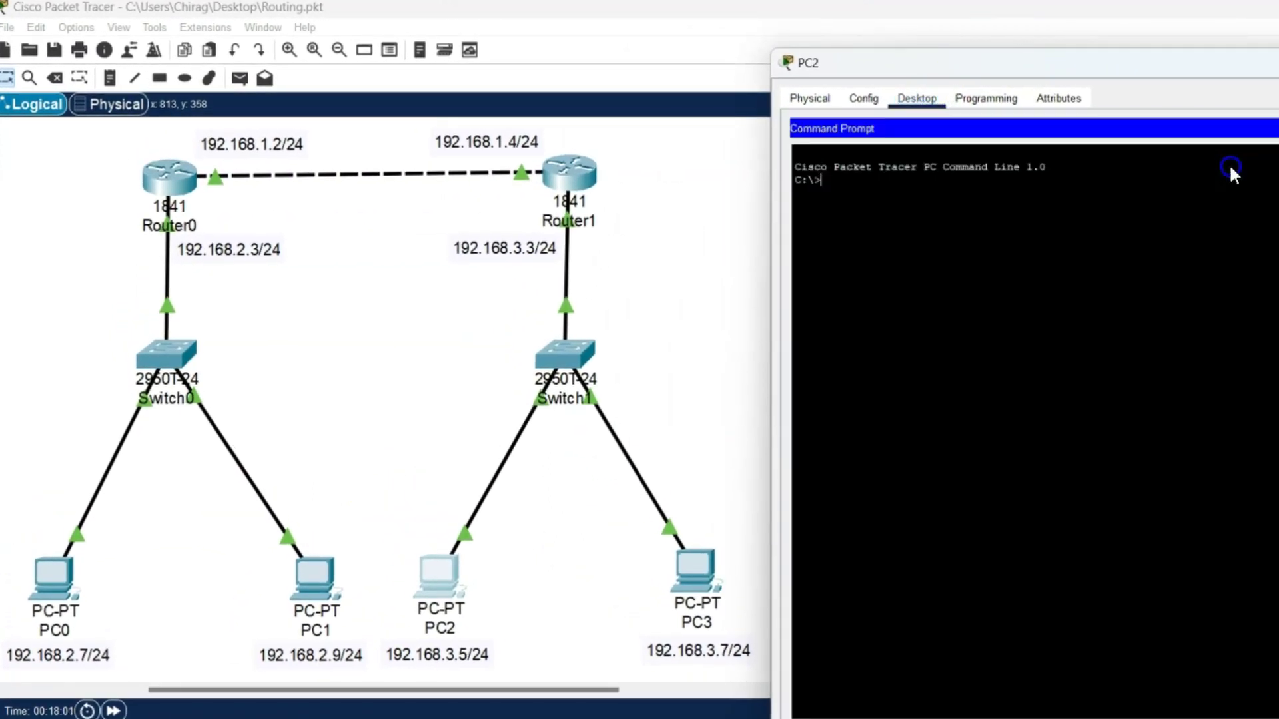
type("ping 192.168")
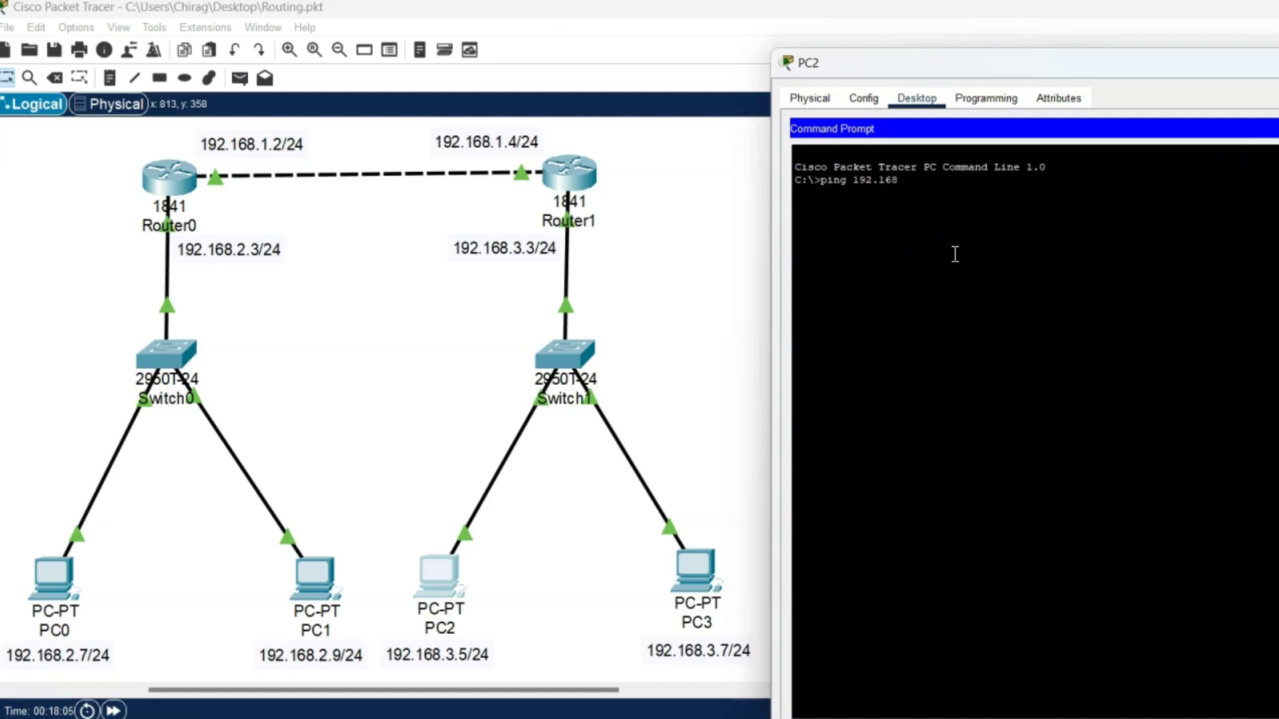
type(".2.7")
key("Return")
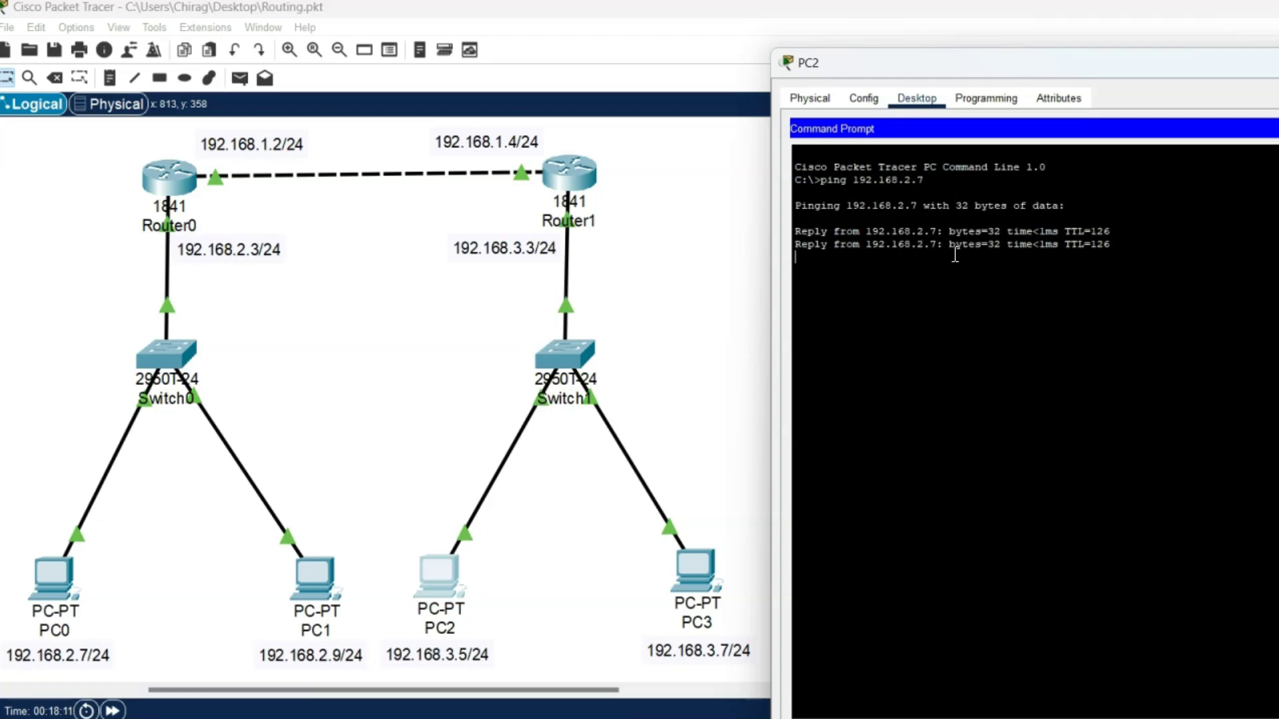
type("ping 192.168.2.9")
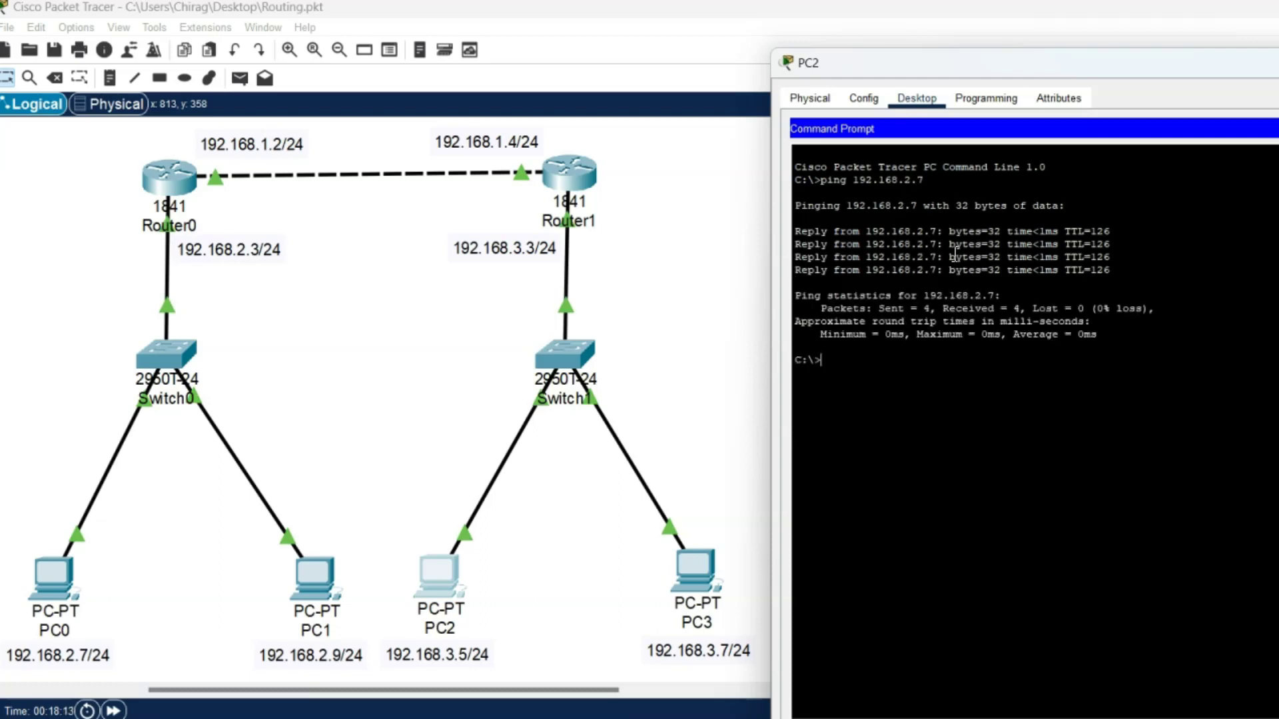
key("Return")
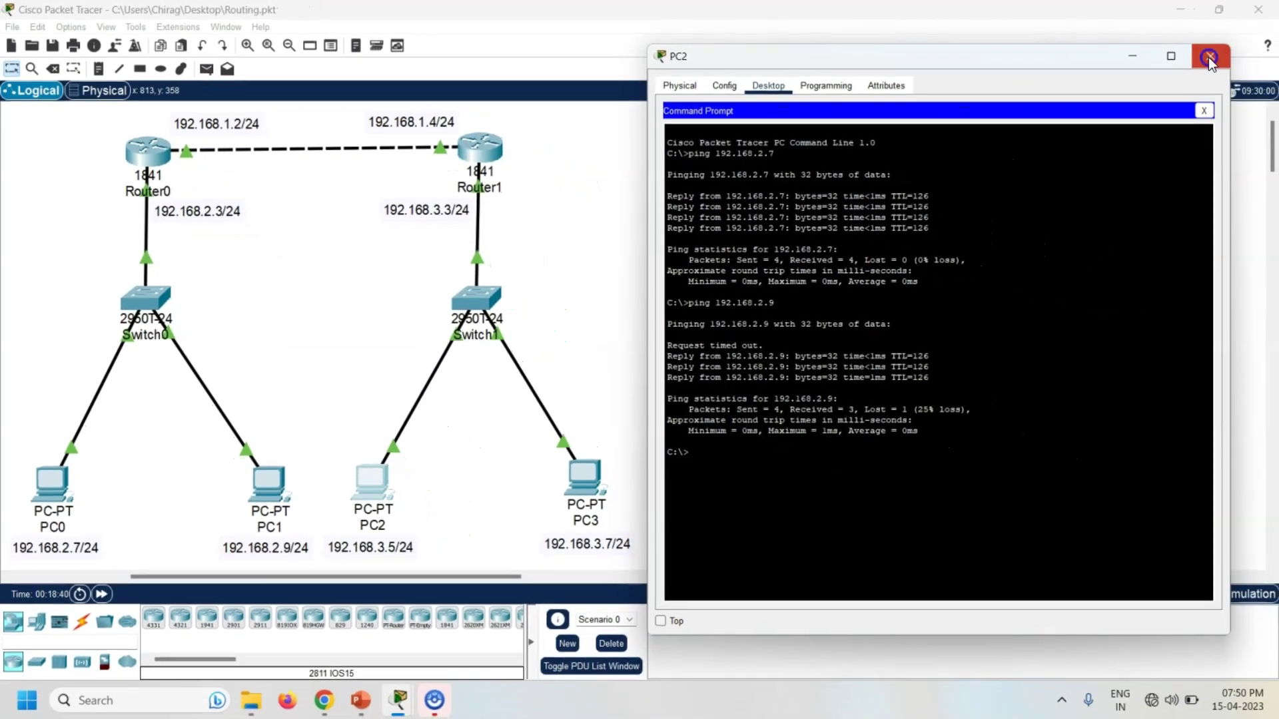
Step: Close PC2's command prompt window to return to the full network topology view
left_click(1207, 58)
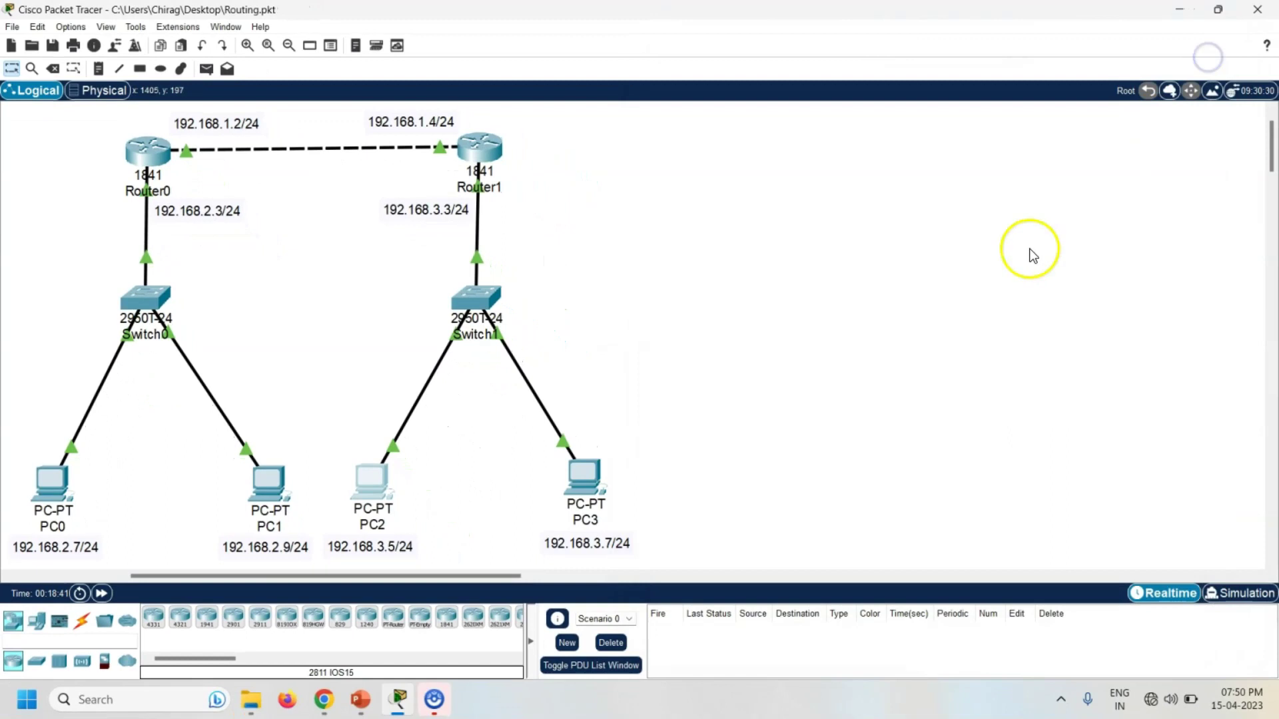